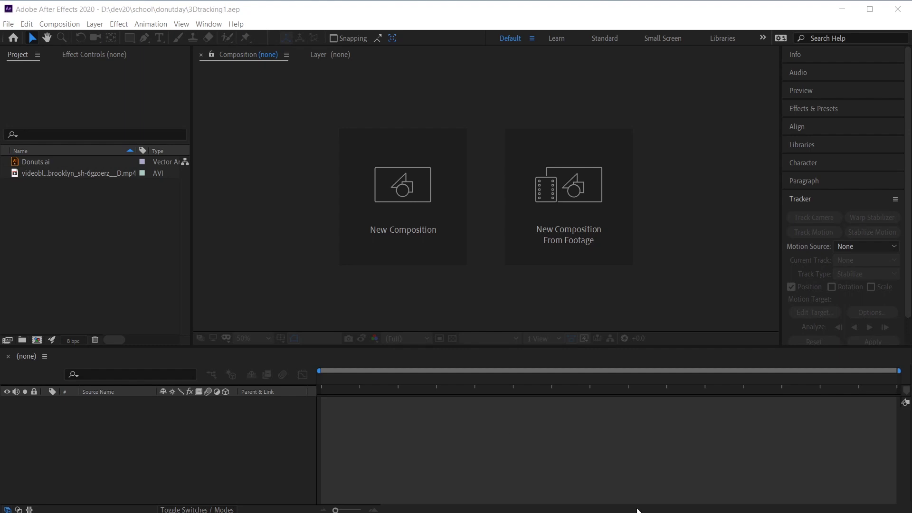
Step: Create a composition from the aerial Brooklyn video footage and select its layer
{"action": "left_click_drag", "start_coordinate": [42, 175], "coordinate": [49, 424]}
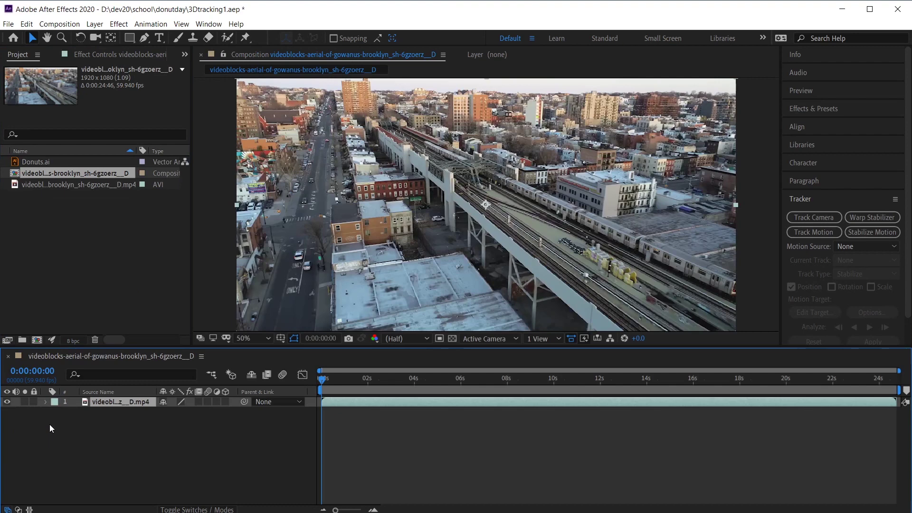
{"action": "left_click", "coordinate": [35, 160]}
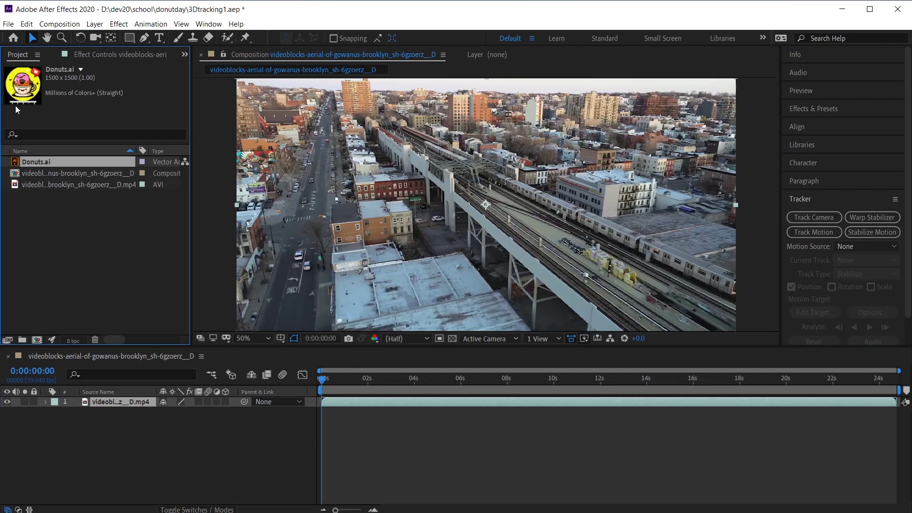
{"action": "left_click", "coordinate": [116, 401]}
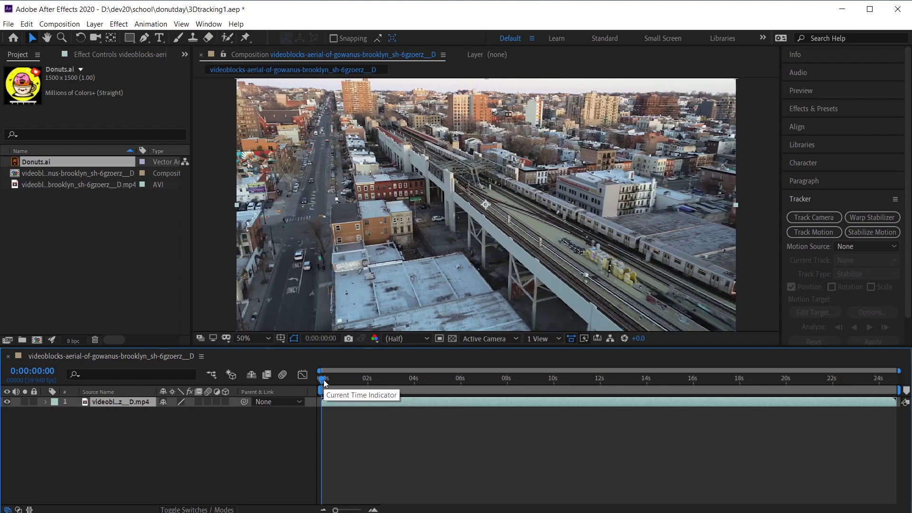
Step: Trim the end of the aerial footage layer to 0:00:03:59
{"action": "left_click_drag", "start_coordinate": [325, 382], "coordinate": [286, 383]}
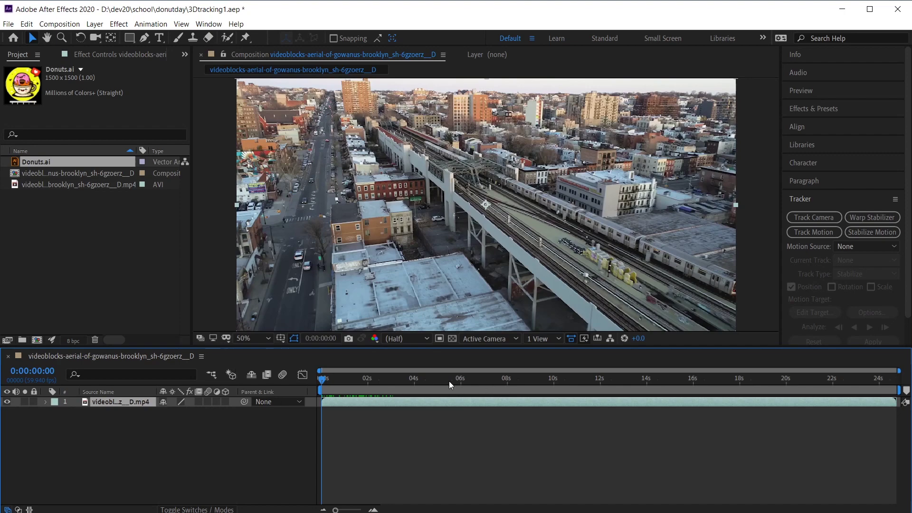
{"action": "left_click_drag", "start_coordinate": [449, 381], "coordinate": [415, 381]}
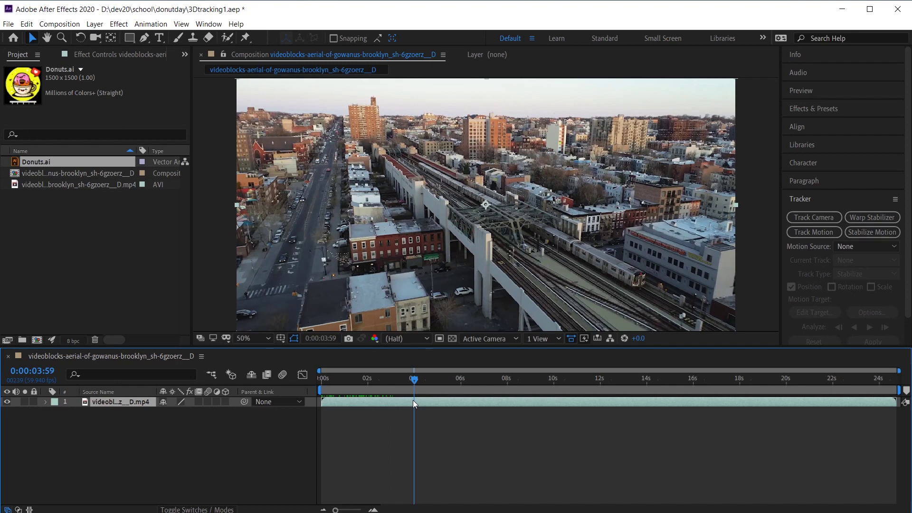
{"action": "key", "text": "alt+]"}
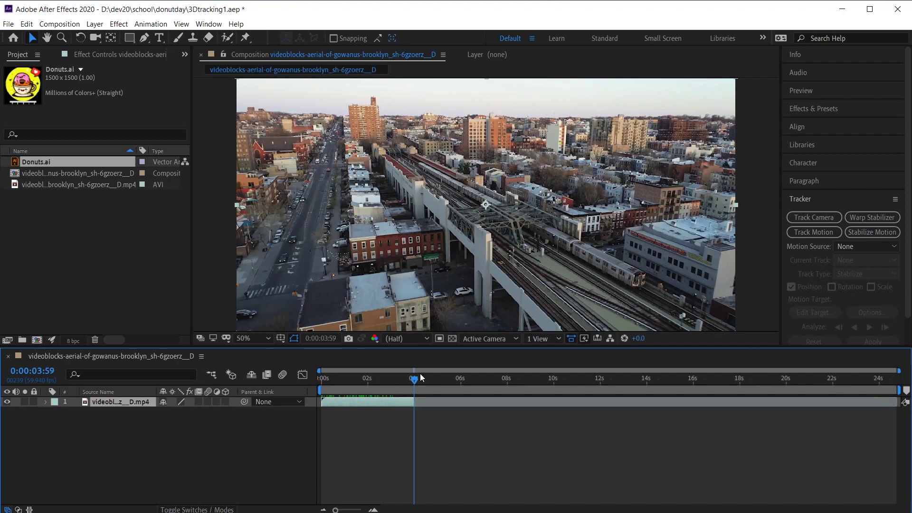
Step: Run 3D camera tracking on the trimmed aerial footage and expand the tracker's advanced settings
{"action": "left_click_drag", "start_coordinate": [413, 379], "coordinate": [386, 381]}
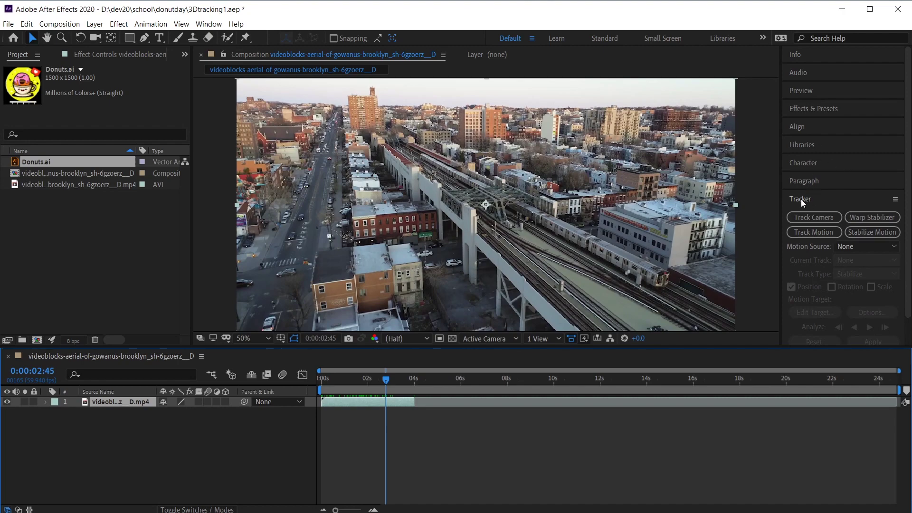
{"action": "left_click", "coordinate": [219, 26]}
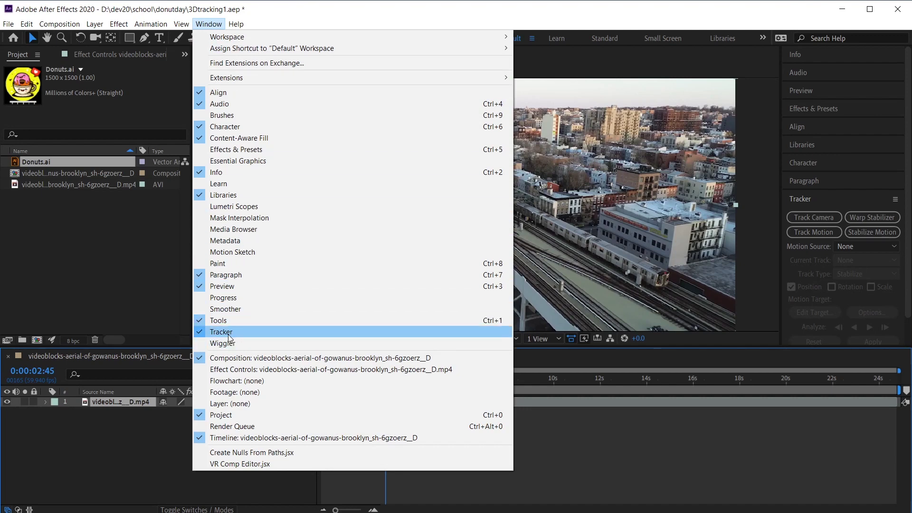
{"action": "left_click", "coordinate": [704, 18]}
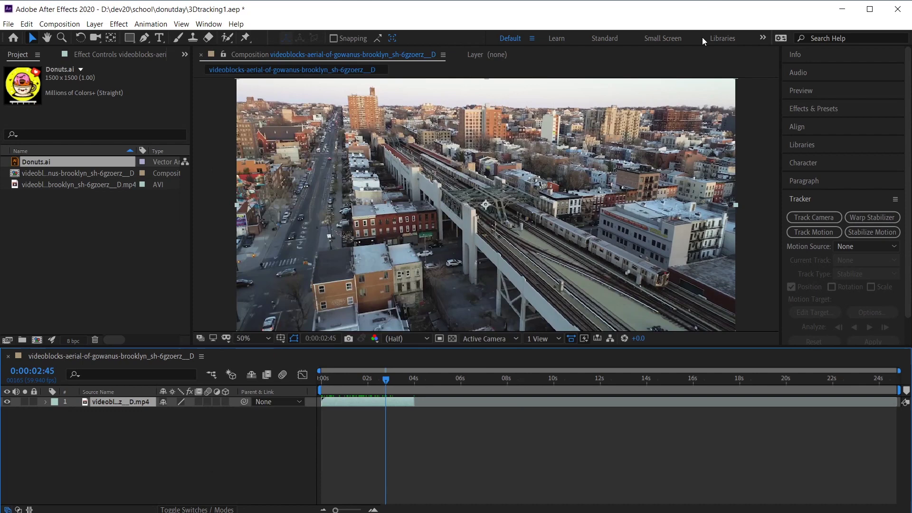
{"action": "left_click", "coordinate": [813, 217]}
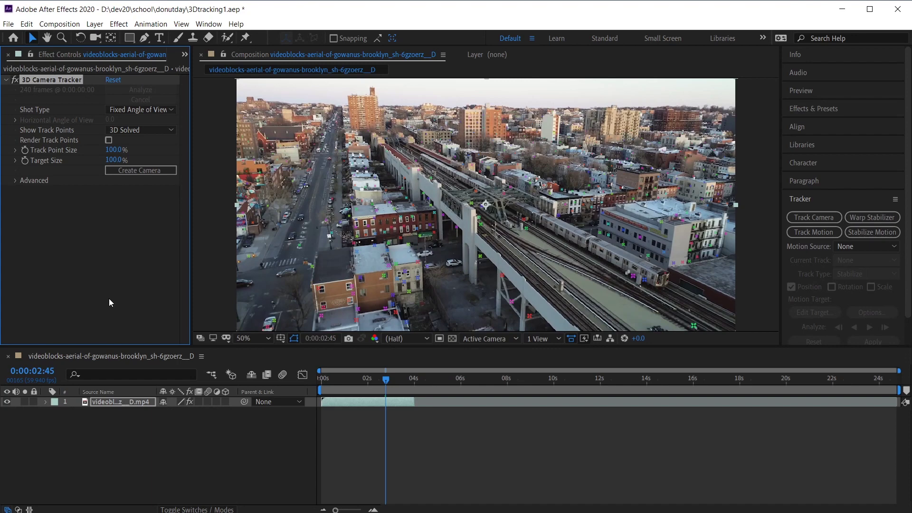
{"action": "left_click", "coordinate": [15, 180]}
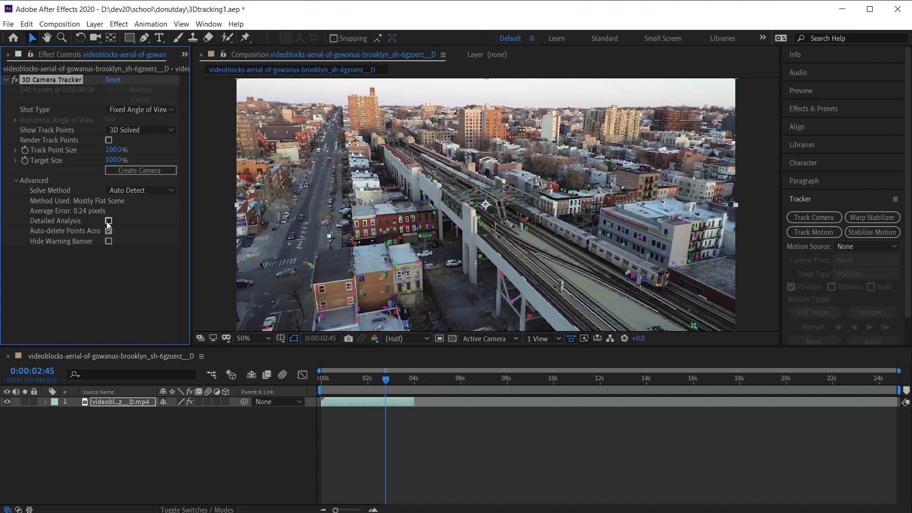
Step: Create a solid and camera at the track points on the red-brick building's roof at 0:00:03:04, and preview the tracking from the start
{"action": "mouse_move", "coordinate": [414, 227]}
{"action": "left_click_drag", "start_coordinate": [387, 380], "coordinate": [368, 382]}
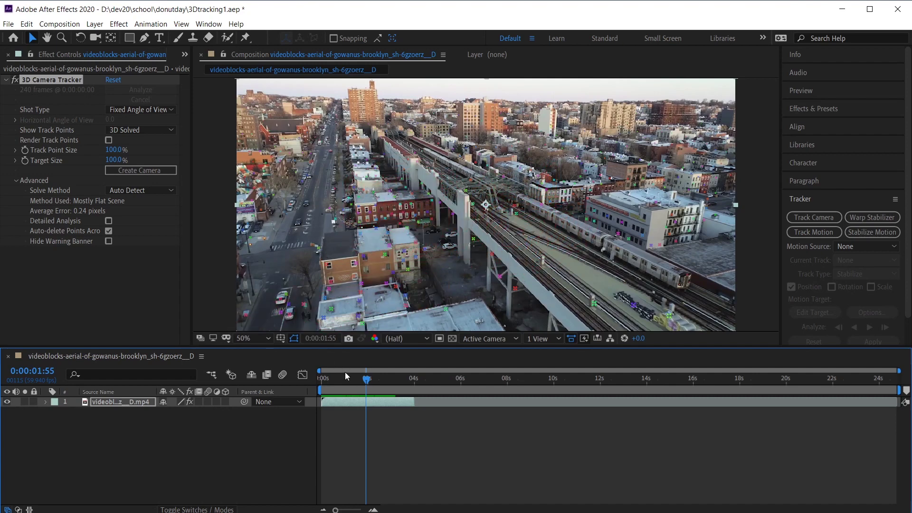
{"action": "left_click_drag", "start_coordinate": [368, 380], "coordinate": [393, 382]}
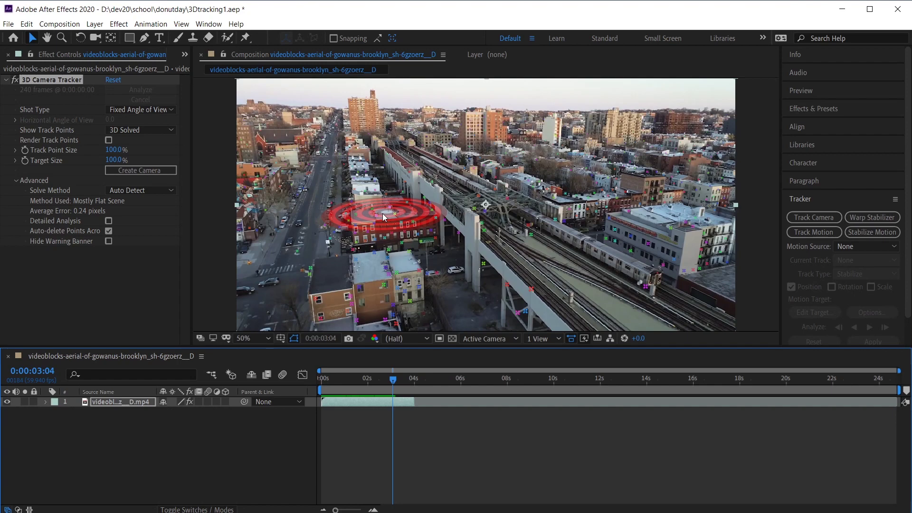
{"action": "right_click", "coordinate": [384, 216]}
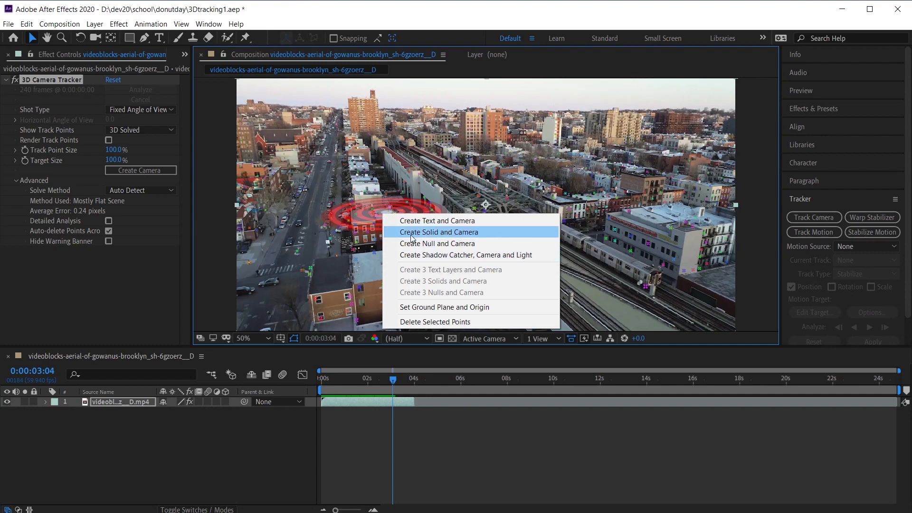
{"action": "left_click", "coordinate": [455, 232]}
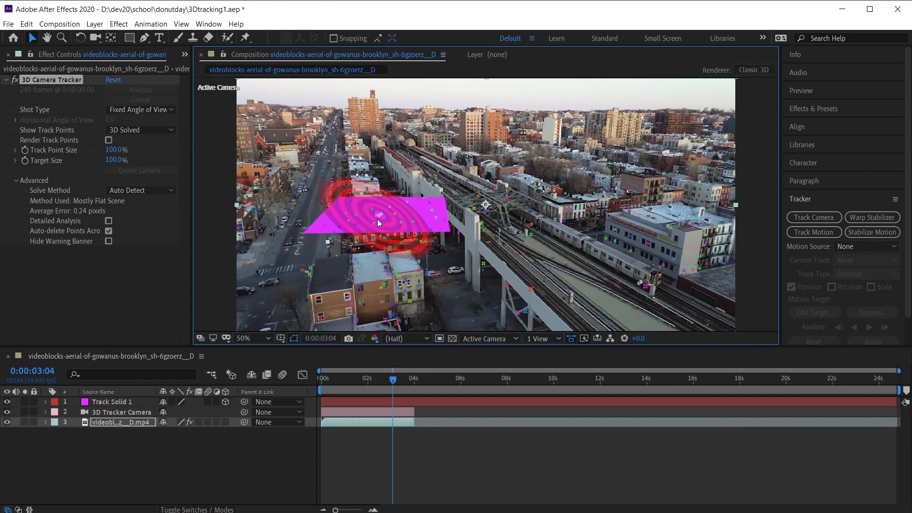
{"action": "left_click", "coordinate": [100, 399]}
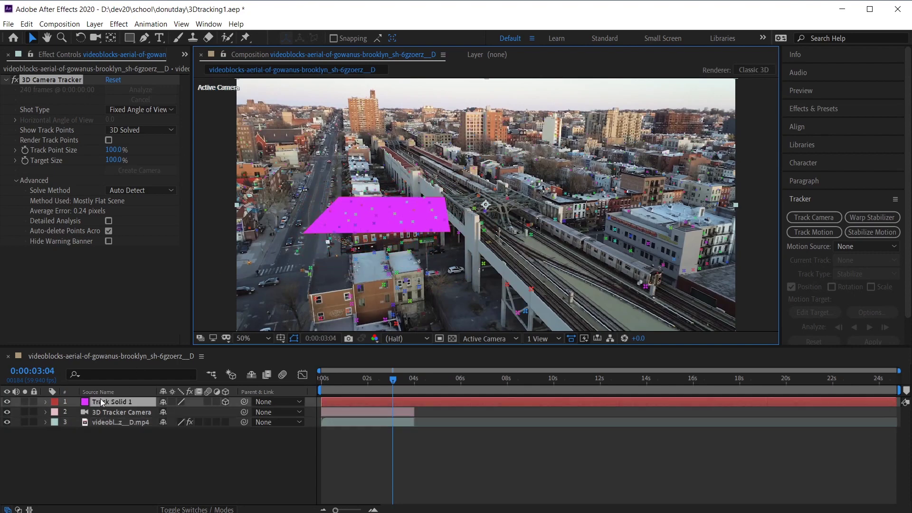
{"action": "left_click_drag", "start_coordinate": [395, 380], "coordinate": [305, 378]}
{"action": "key", "text": "space"}
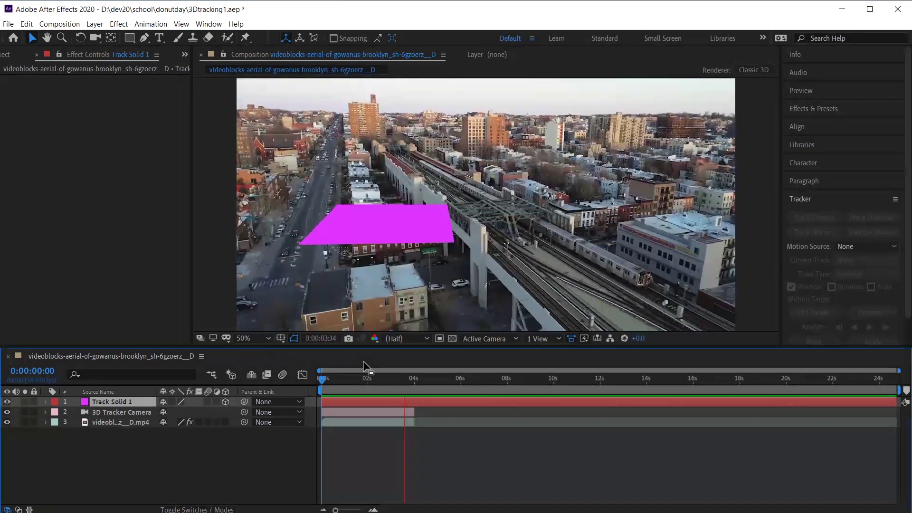
{"action": "key", "text": "space"}
{"action": "mouse_move", "coordinate": [394, 383]}
{"action": "left_mouse_down"}
{"action": "mouse_move", "coordinate": [303, 375]}
{"action": "mouse_move", "coordinate": [401, 378]}
{"action": "mouse_move", "coordinate": [389, 378]}
{"action": "left_mouse_up"}
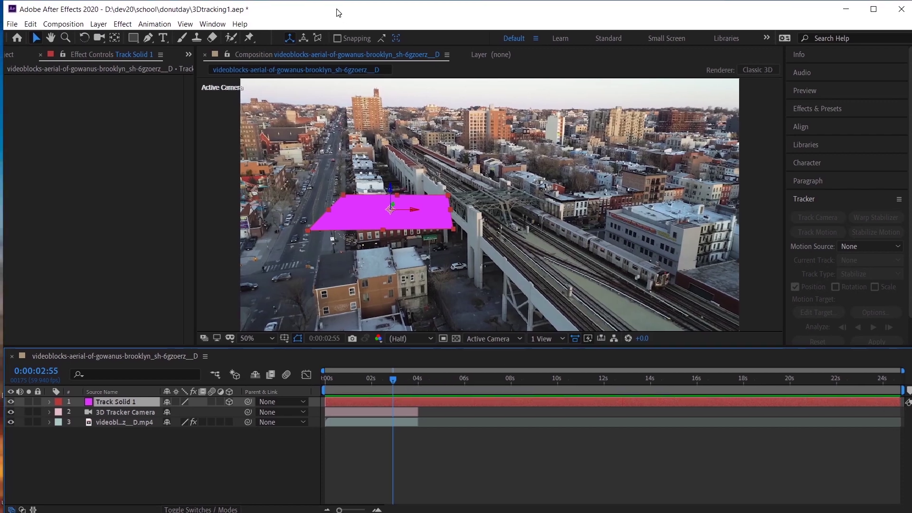
Step: Rotate Track Solid 1 about its Z and X axes so it stands upright above the buildings, turned slightly sideways
{"action": "left_click", "coordinate": [10, 56]}
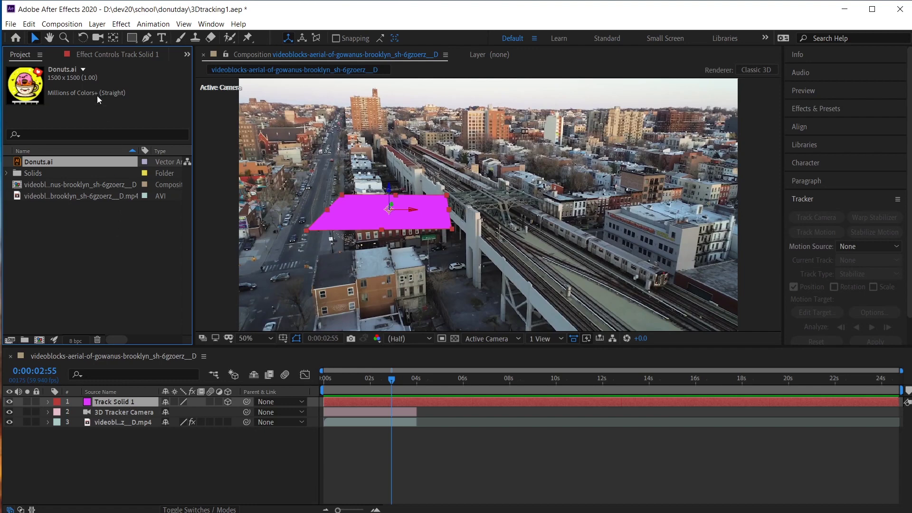
{"action": "left_click", "coordinate": [81, 40]}
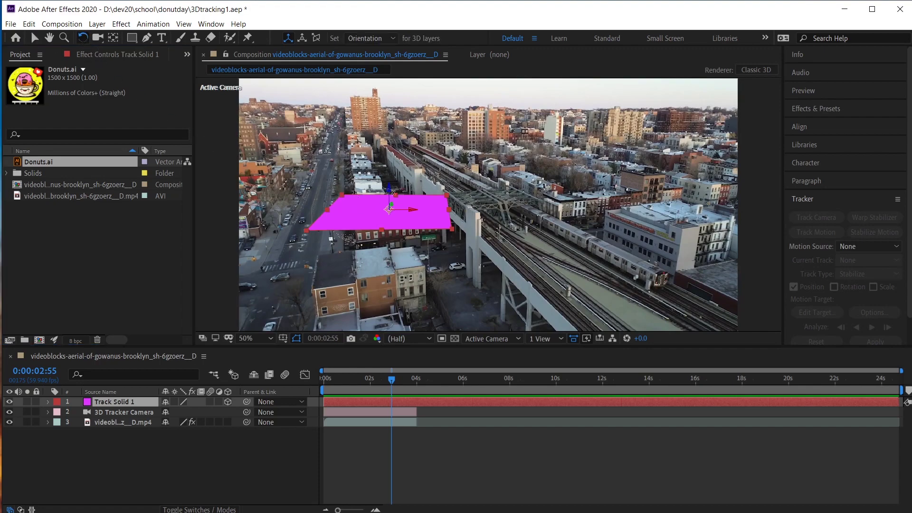
{"action": "key", "text": "period"}
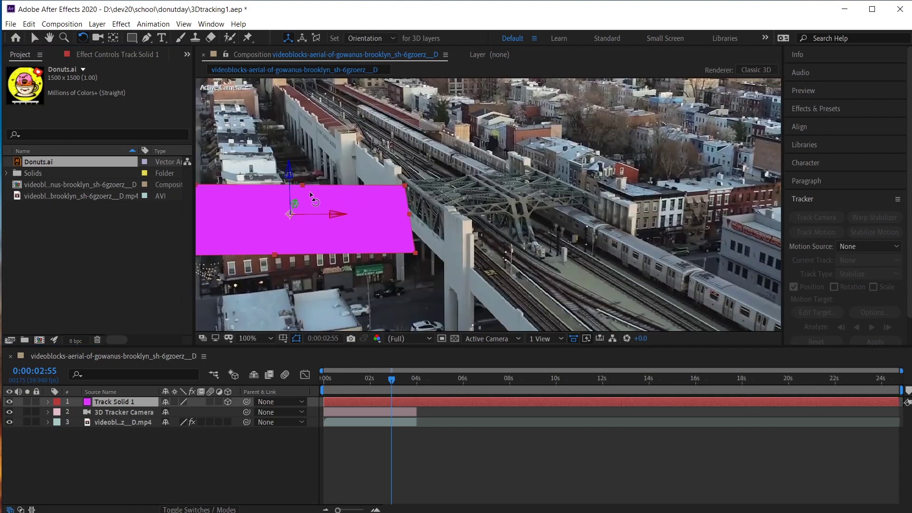
{"action": "key", "text": "comma"}
{"action": "key", "text": "period"}
{"action": "key", "text": "space"}
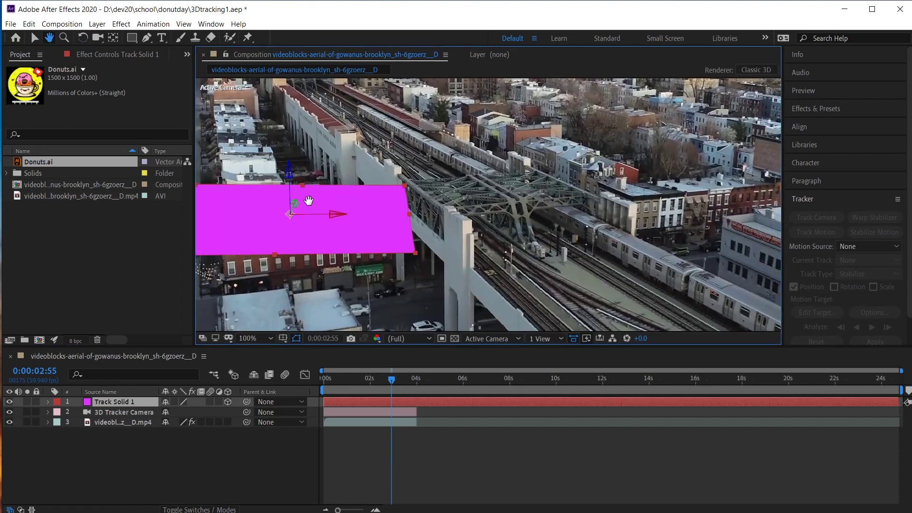
{"action": "left_click_drag", "start_coordinate": [309, 201], "coordinate": [449, 198]}
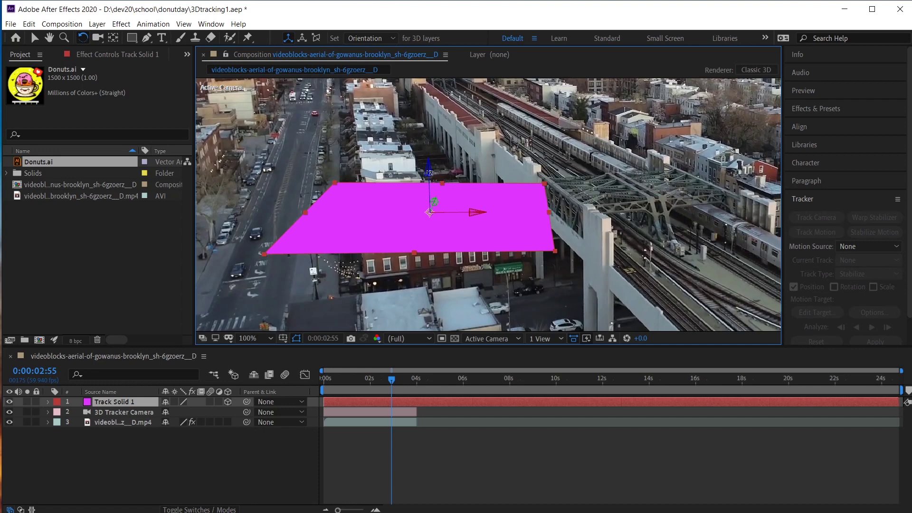
{"action": "left_click_drag", "start_coordinate": [429, 171], "coordinate": [435, 170]}
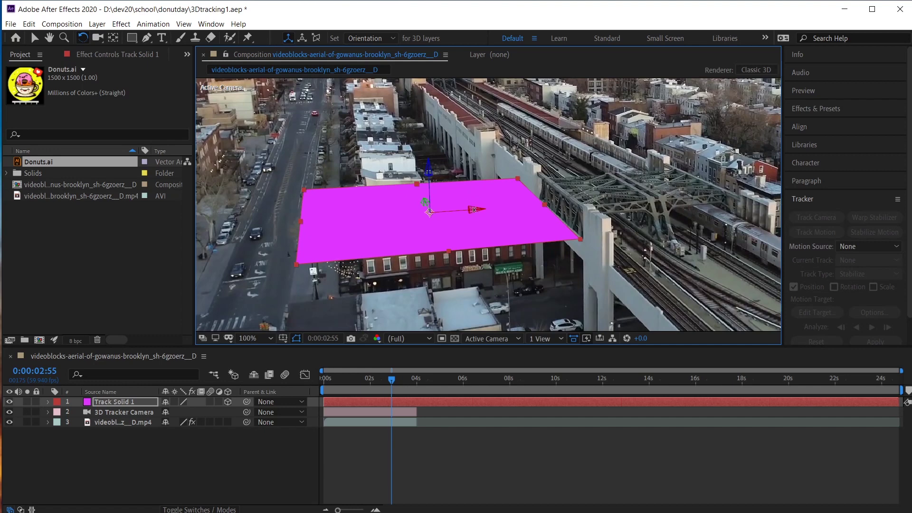
{"action": "left_click_drag", "start_coordinate": [474, 209], "coordinate": [481, 252]}
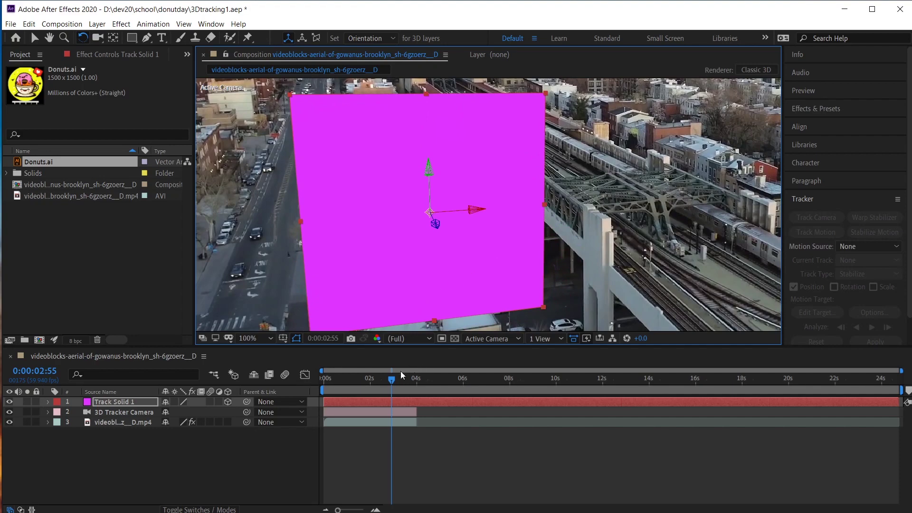
{"action": "scroll", "coordinate": [433, 264], "scroll_direction": "down", "scroll_amount": 2}
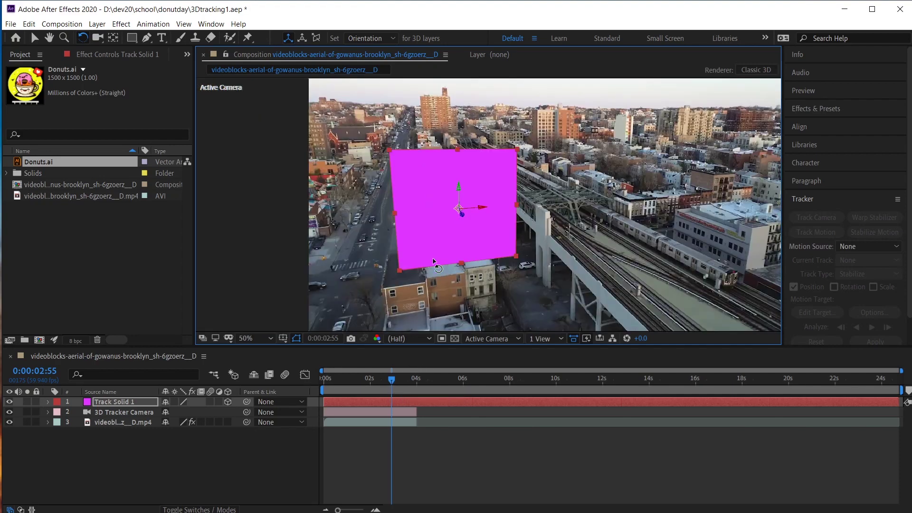
Step: End the work area at 0:00:03:57 and preview the upright solid from the start of the composition
{"action": "left_click_drag", "start_coordinate": [391, 378], "coordinate": [272, 377]}
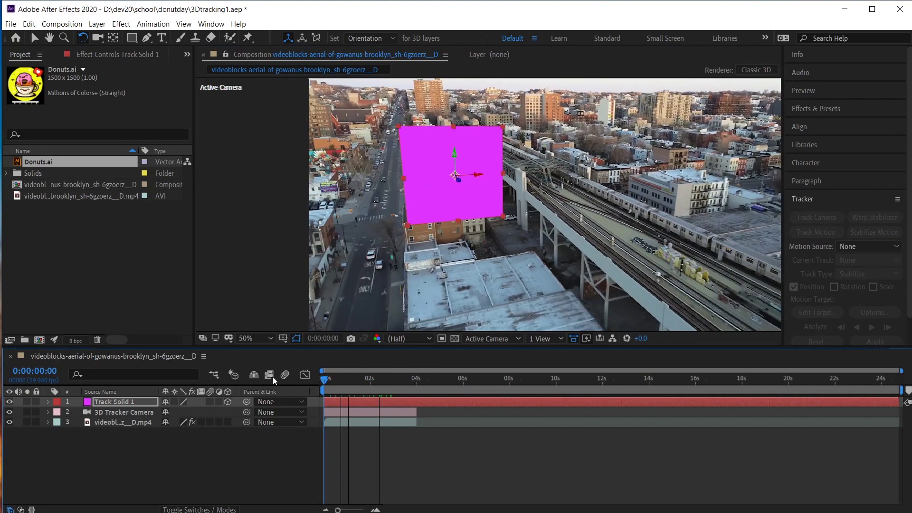
{"action": "key", "text": "space"}
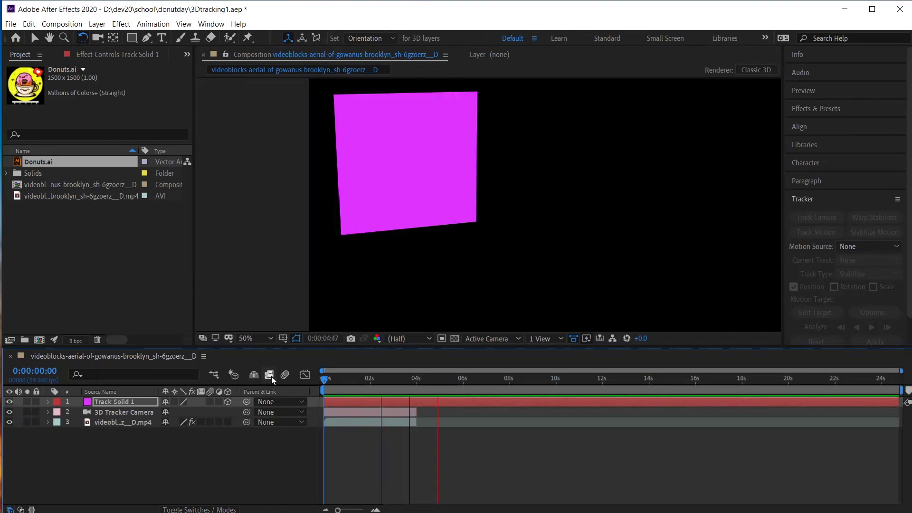
{"action": "mouse_move", "coordinate": [381, 379]}
{"action": "left_mouse_down"}
{"action": "mouse_move", "coordinate": [417, 378]}
{"action": "mouse_move", "coordinate": [351, 378]}
{"action": "mouse_move", "coordinate": [368, 379]}
{"action": "left_mouse_up"}
{"action": "left_click_drag", "start_coordinate": [358, 372], "coordinate": [415, 401]}
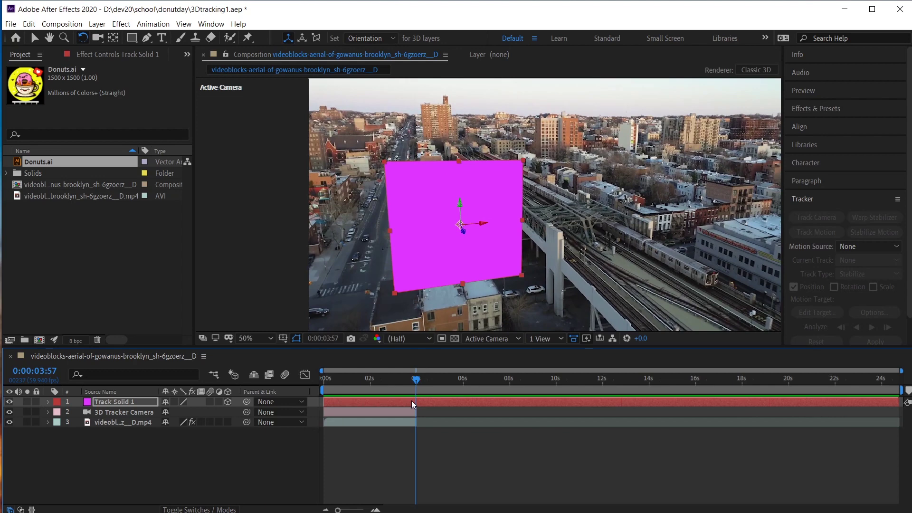
{"action": "key", "text": "n"}
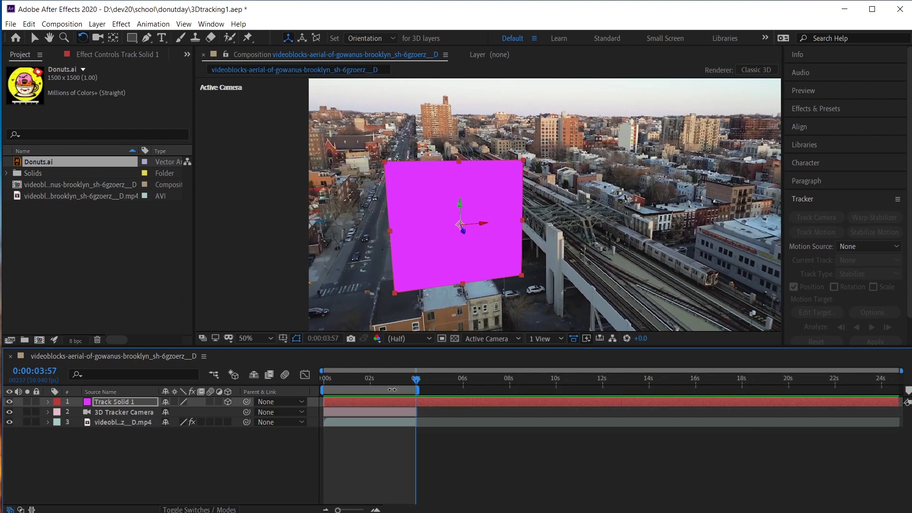
{"action": "left_click_drag", "start_coordinate": [414, 378], "coordinate": [293, 376]}
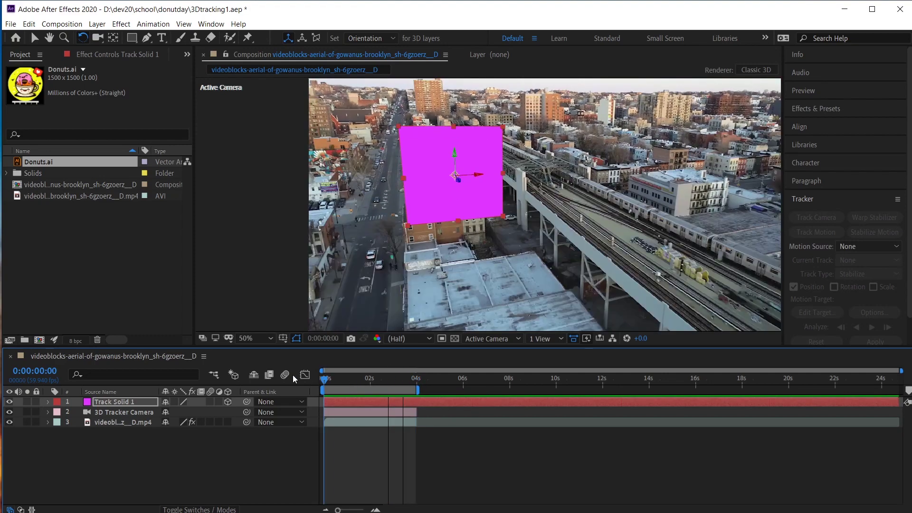
{"action": "key", "text": "space"}
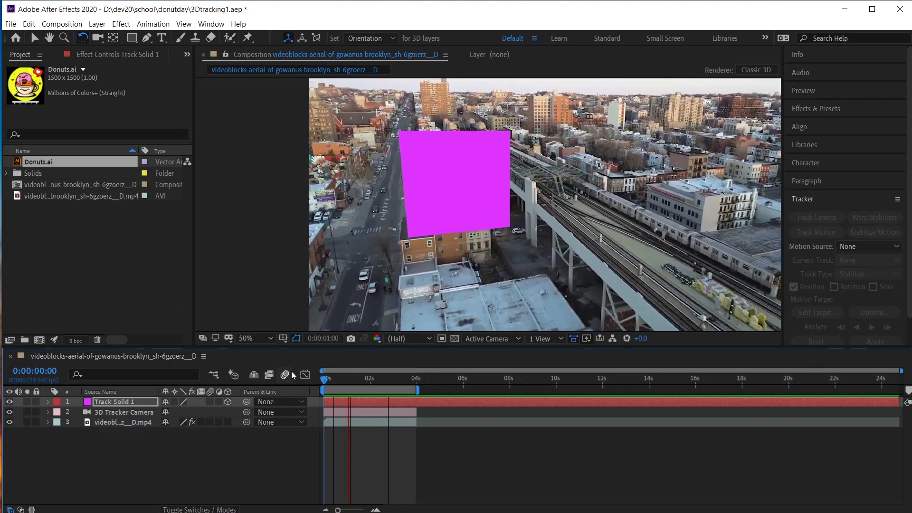
Step: At 0:00:02:19, raise Track Solid 1 along its Y axis and shift it slightly along its X axis above the brick building
{"action": "left_click", "coordinate": [391, 379]}
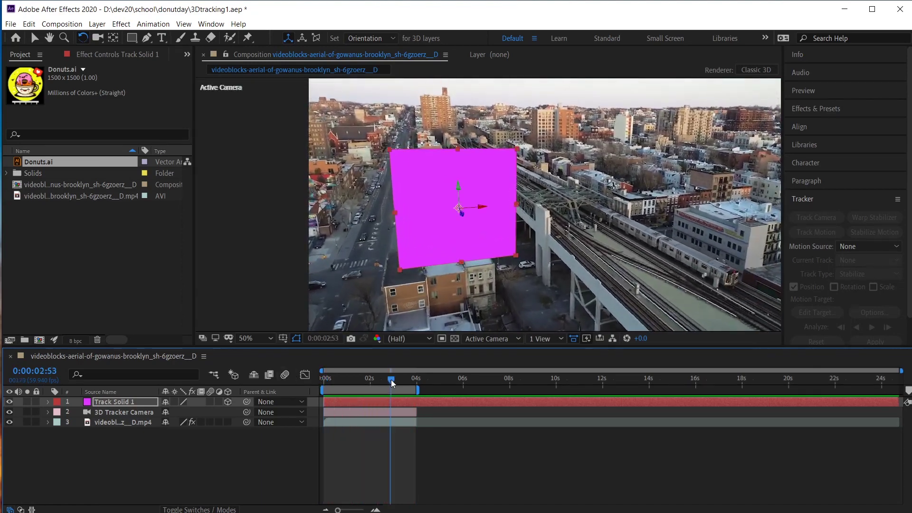
{"action": "left_click_drag", "start_coordinate": [391, 380], "coordinate": [378, 378]}
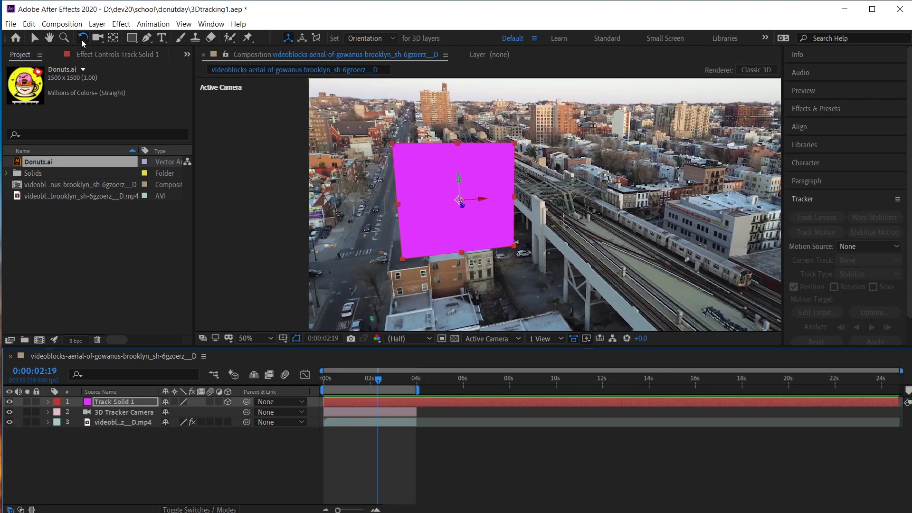
{"action": "left_click", "coordinate": [35, 38]}
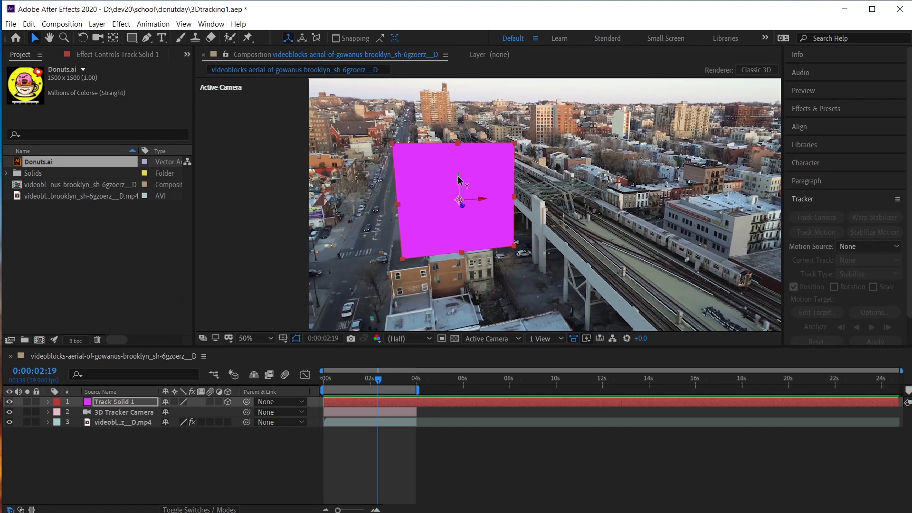
{"action": "left_click_drag", "start_coordinate": [458, 179], "coordinate": [436, 124]}
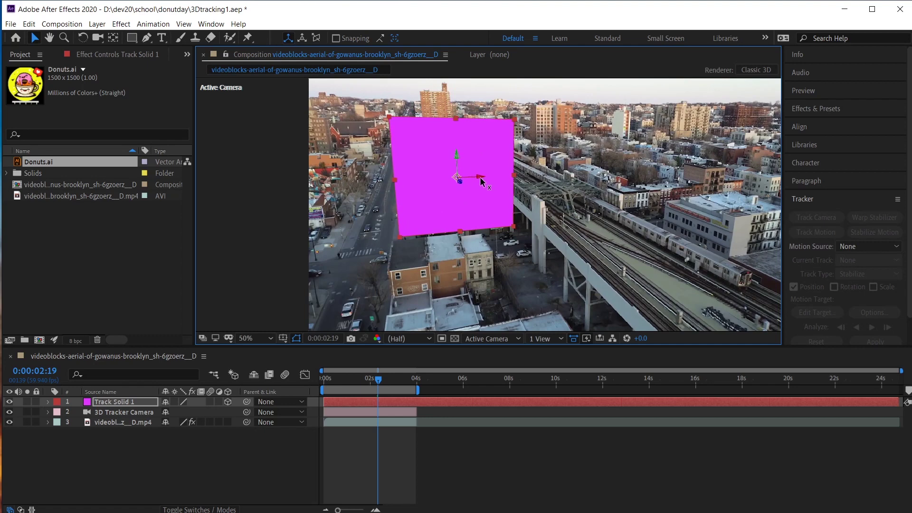
{"action": "mouse_move", "coordinate": [481, 181]}
{"action": "left_mouse_down"}
{"action": "mouse_move", "coordinate": [470, 185]}
{"action": "mouse_move", "coordinate": [497, 177]}
{"action": "left_mouse_up"}
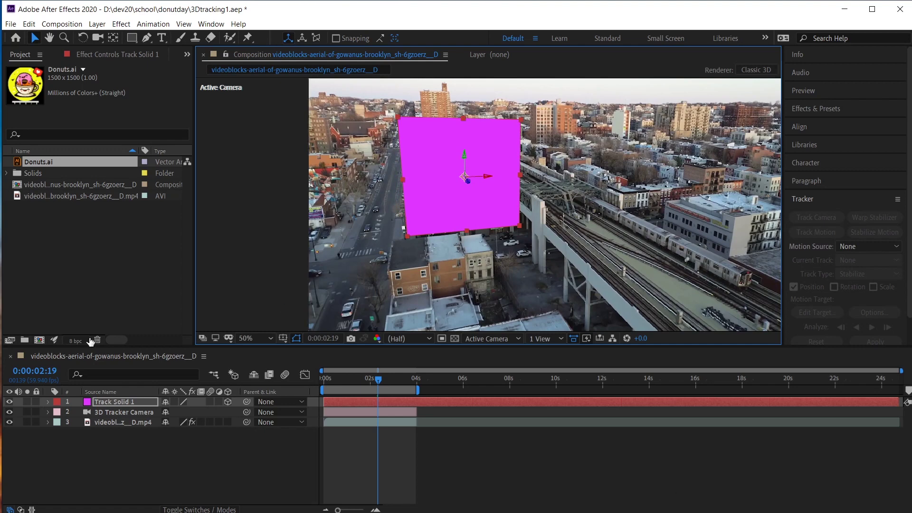
Step: Replace Track Solid 1 with the Donuts.ai artwork and preview the composition from the start
{"action": "left_click", "coordinate": [127, 447]}
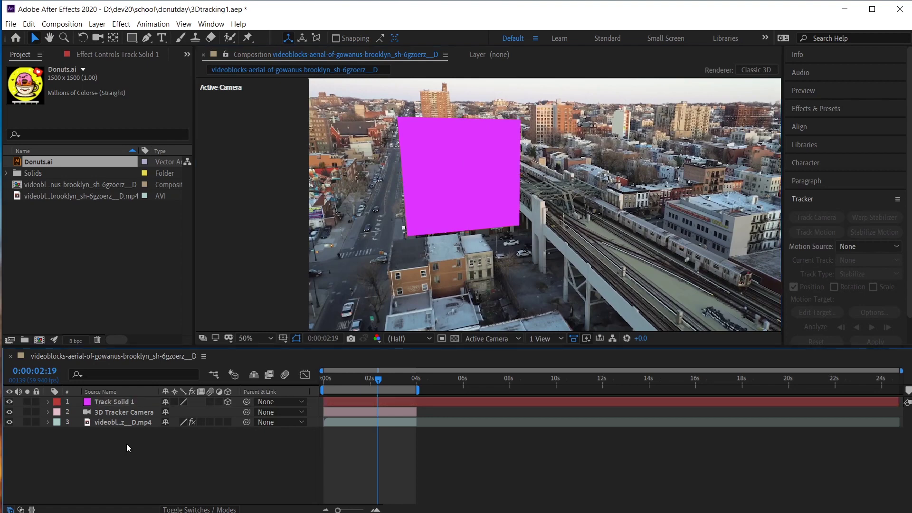
{"action": "left_click", "coordinate": [112, 403]}
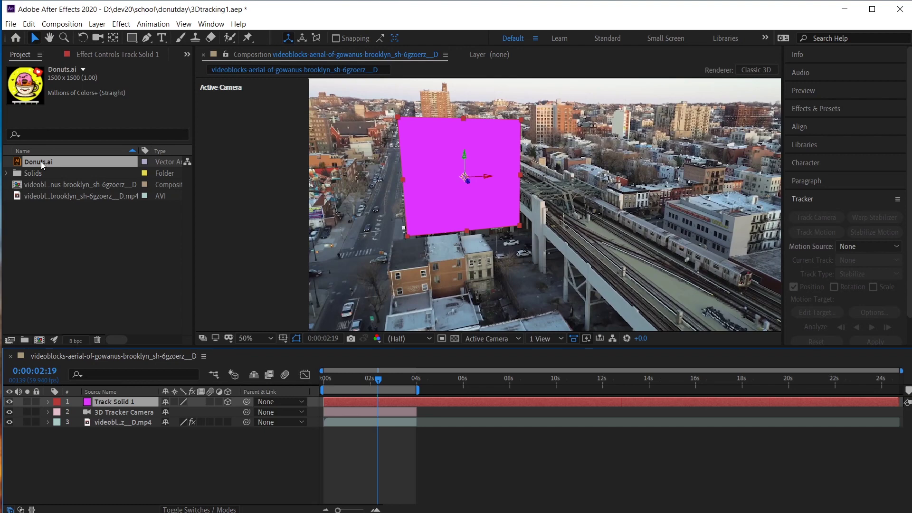
{"action": "left_click_drag", "start_coordinate": [41, 161], "coordinate": [107, 401]}
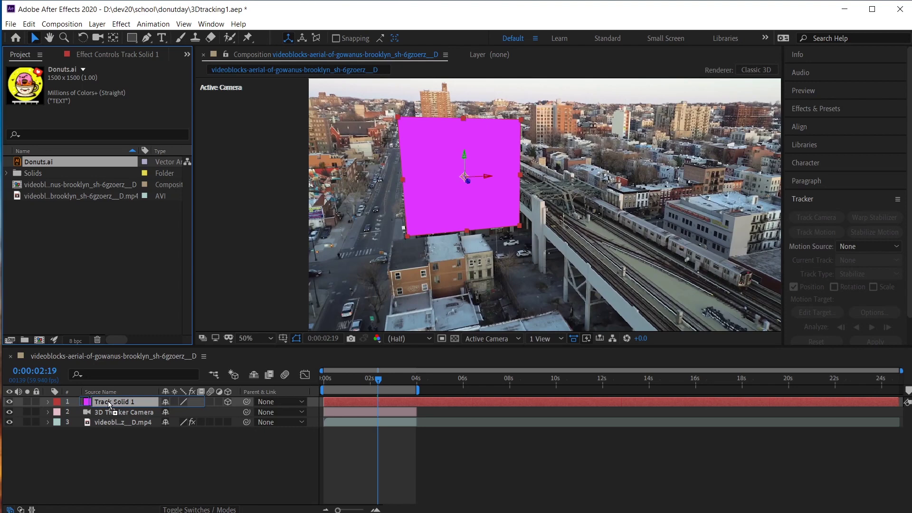
{"action": "left_click_drag", "start_coordinate": [107, 401], "coordinate": [107, 401]}
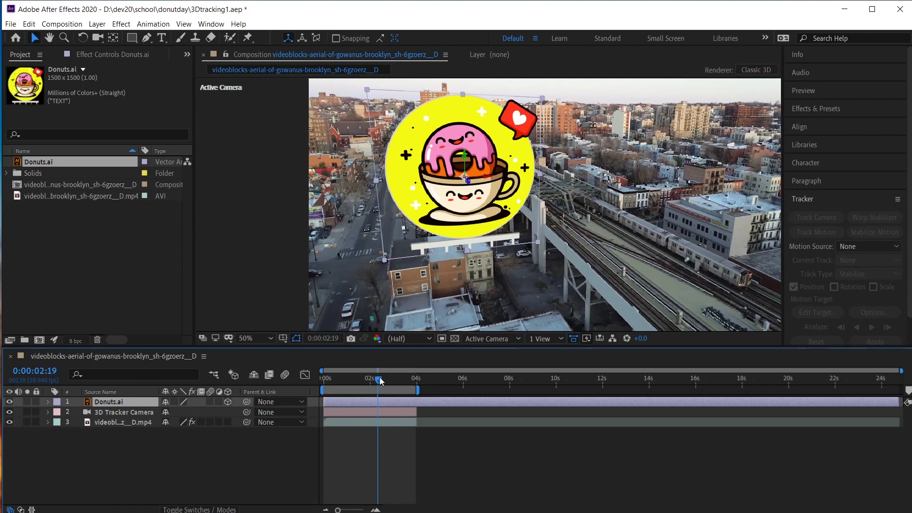
{"action": "left_click_drag", "start_coordinate": [378, 380], "coordinate": [309, 381]}
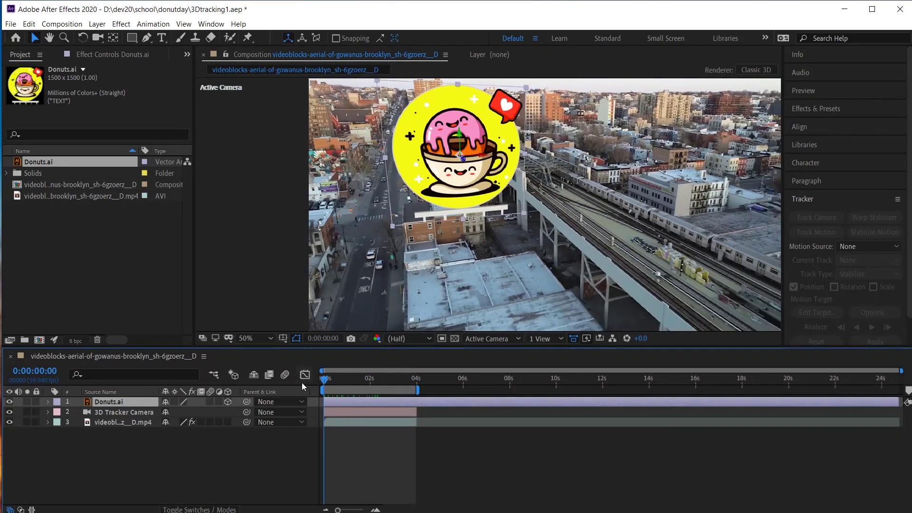
{"action": "key", "text": "space"}
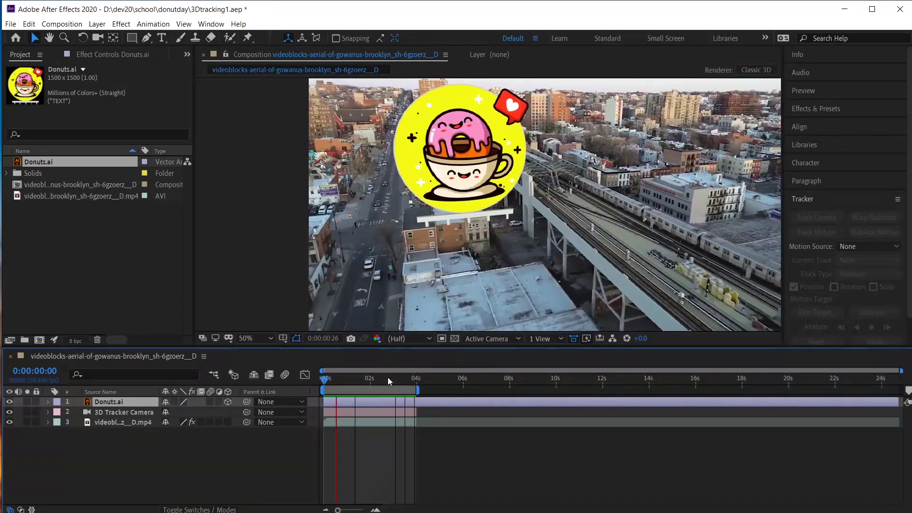
Step: At 0:00:01:10, scale the Donuts.ai layer to 52% and lower it toward the brick building's roof
{"action": "left_click_drag", "start_coordinate": [387, 377], "coordinate": [351, 395]}
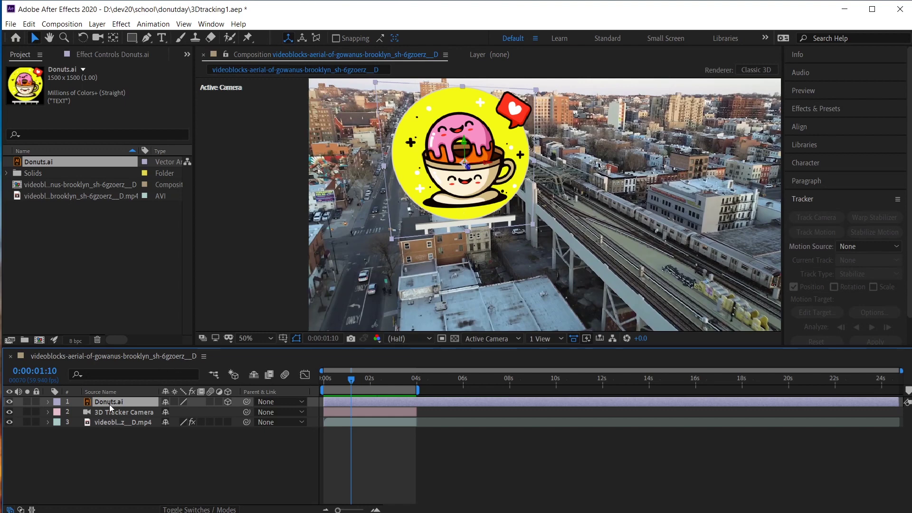
{"action": "key", "text": "s"}
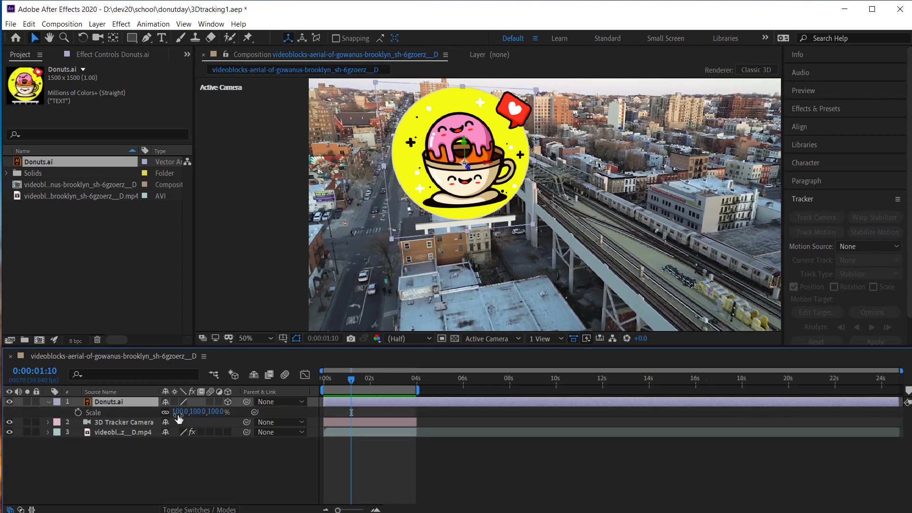
{"action": "left_click_drag", "start_coordinate": [178, 412], "coordinate": [154, 413]}
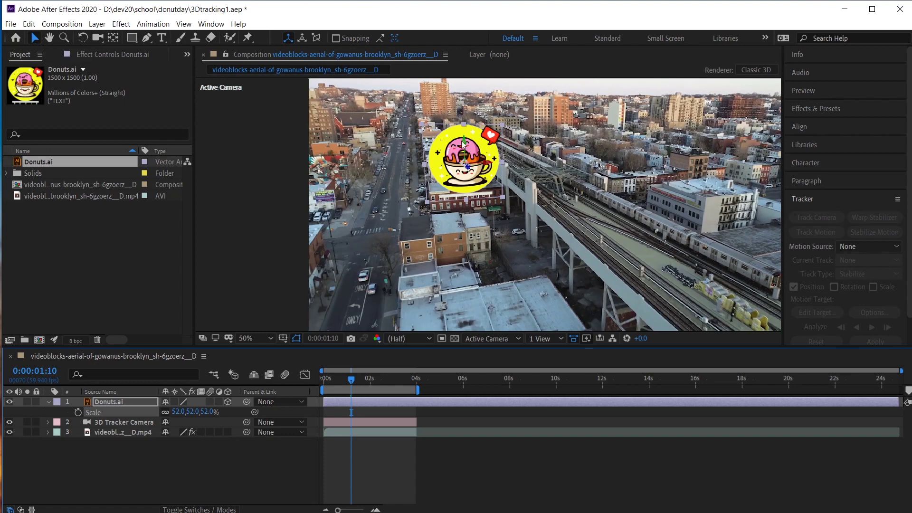
{"action": "left_click_drag", "start_coordinate": [464, 159], "coordinate": [464, 198]}
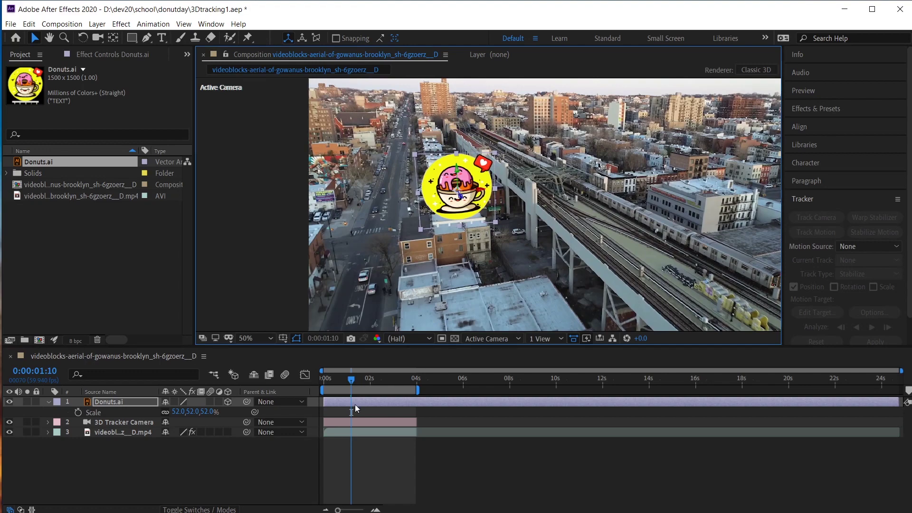
Step: Preview the resized donut artwork from the start of the composition
{"action": "left_click_drag", "start_coordinate": [352, 381], "coordinate": [305, 383]}
{"action": "key", "text": "space"}
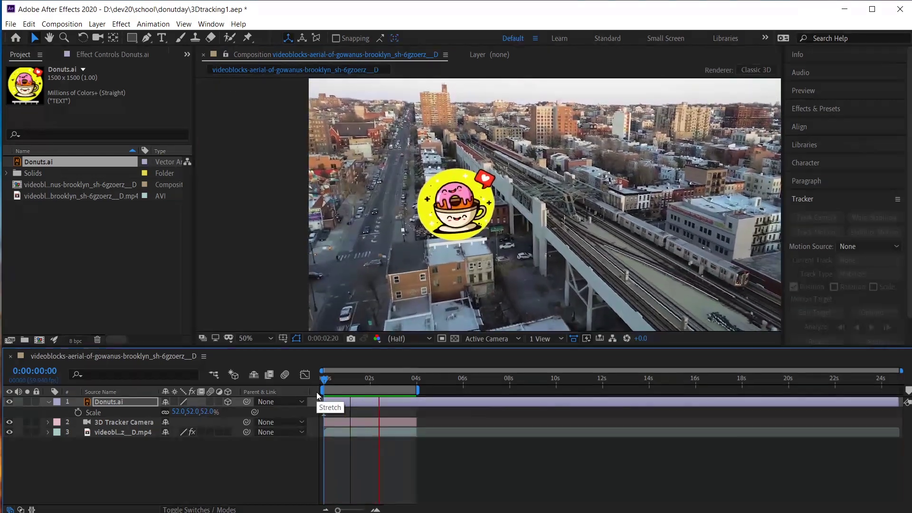
{"action": "key", "text": "space"}
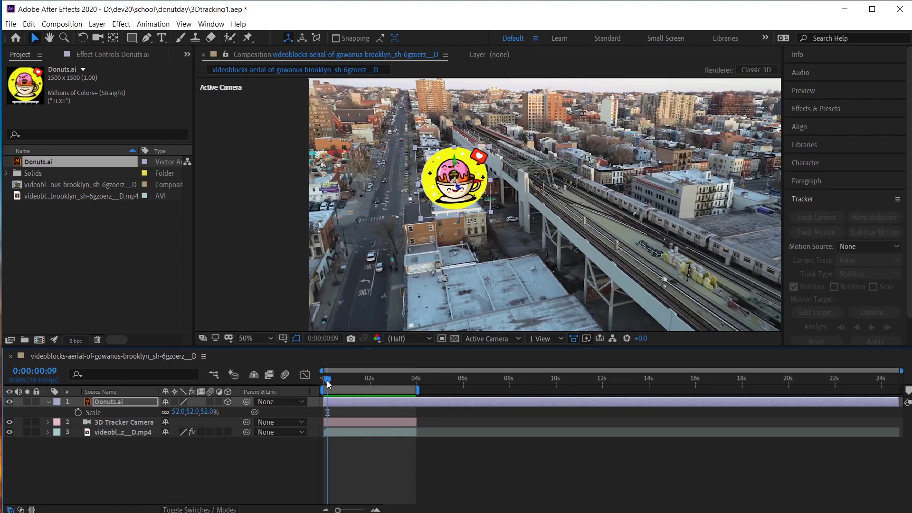
Step: Set a Position keyframe for the Donuts.ai layer at 0:00:00:00
{"action": "left_click_drag", "start_coordinate": [326, 380], "coordinate": [309, 380]}
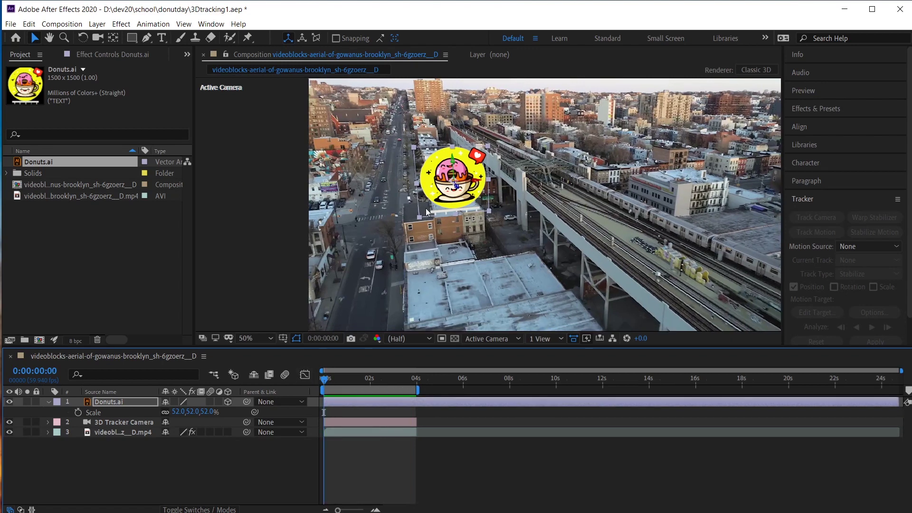
{"action": "left_click", "coordinate": [456, 187]}
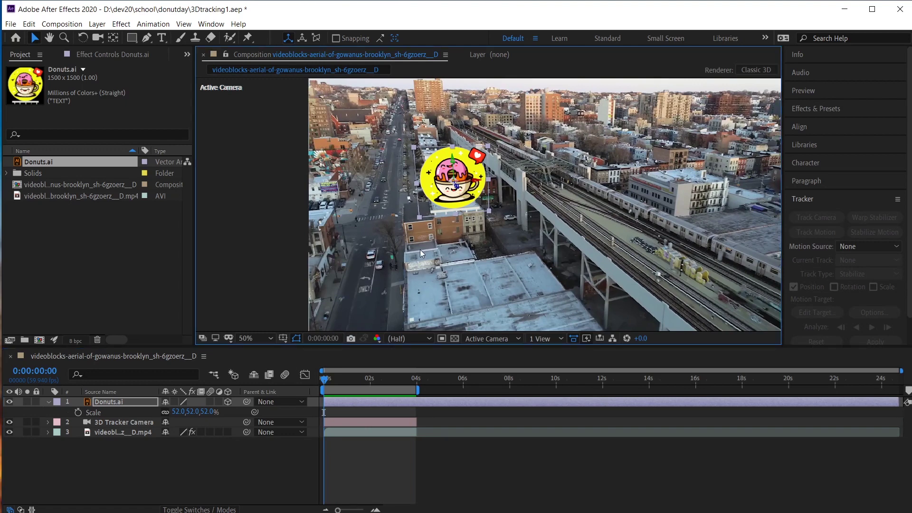
{"action": "key", "text": "p"}
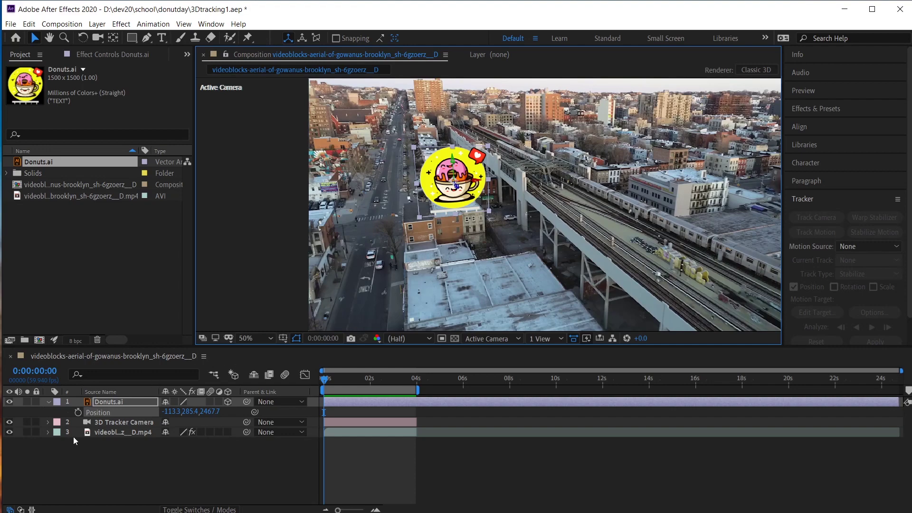
{"action": "left_click", "coordinate": [78, 412]}
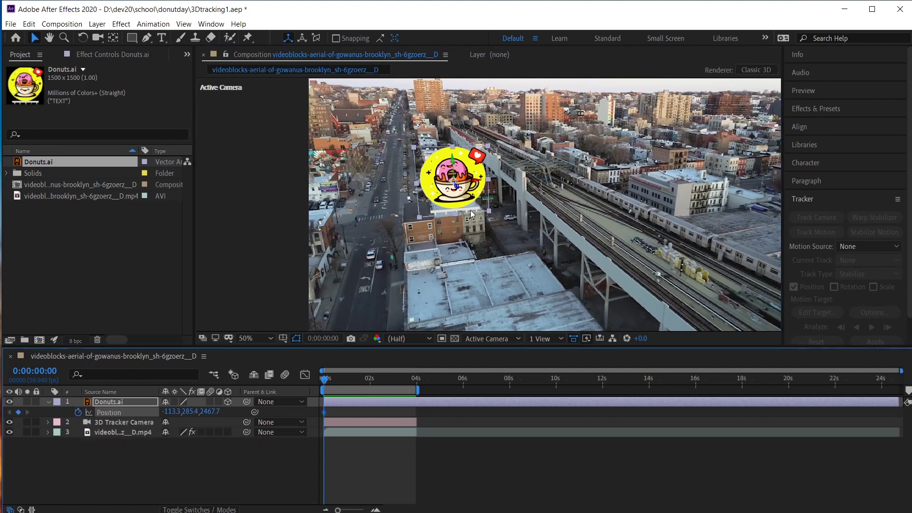
Step: At 0:00:03:10, bring the Donuts.ai layer forward along its Z axis to position 12.7, 387.7, 2169.2 at the roof's front edge
{"action": "scroll", "coordinate": [471, 214], "scroll_direction": "up", "scroll_amount": 2}
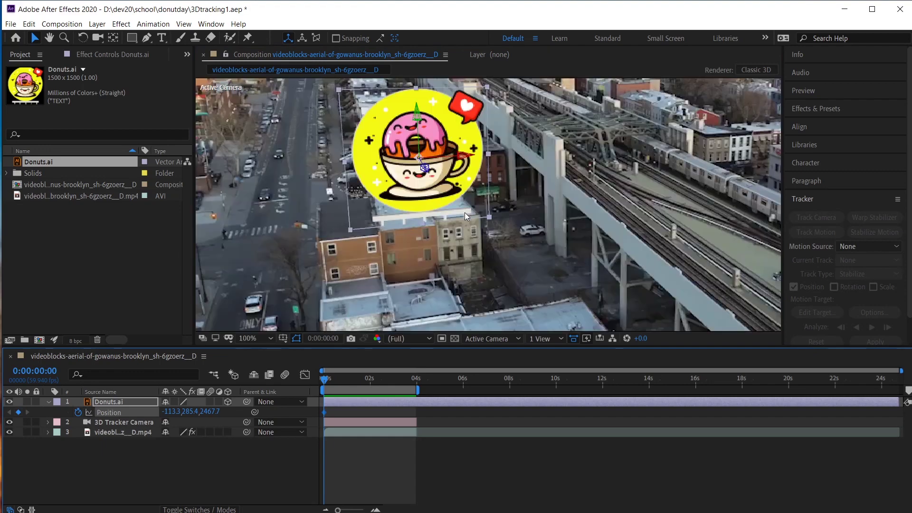
{"action": "scroll", "coordinate": [465, 212], "scroll_direction": "up", "scroll_amount": 2}
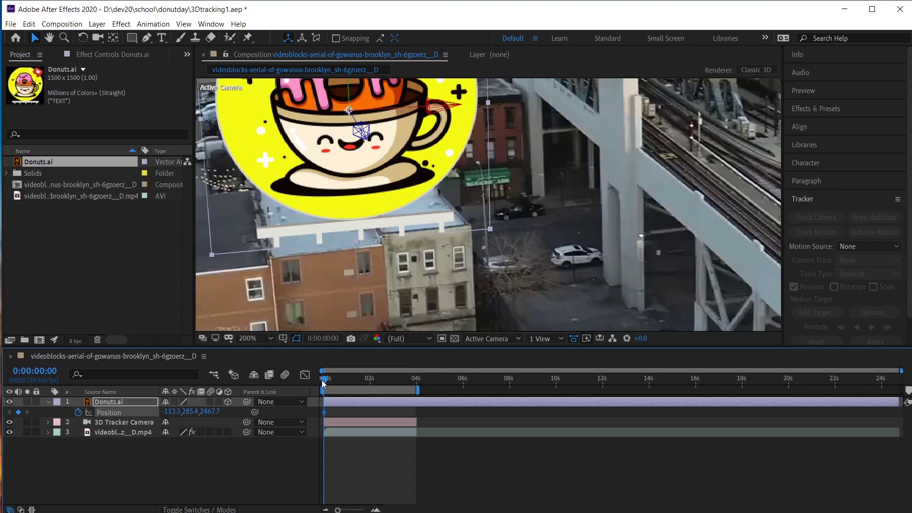
{"action": "left_click_drag", "start_coordinate": [323, 383], "coordinate": [361, 379]}
{"action": "key", "text": "h"}
{"action": "left_click_drag", "start_coordinate": [384, 295], "coordinate": [387, 207]}
{"action": "key", "text": "v"}
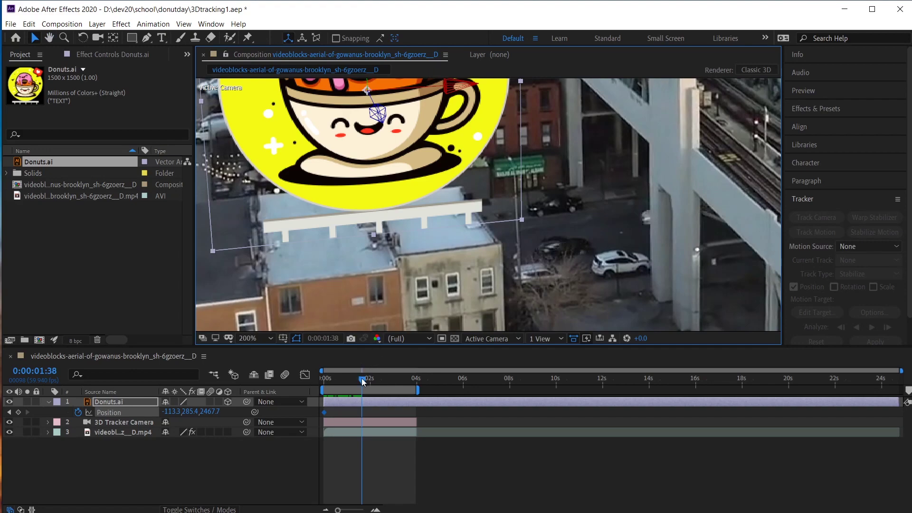
{"action": "left_click_drag", "start_coordinate": [362, 382], "coordinate": [392, 383]}
{"action": "left_click_drag", "start_coordinate": [393, 383], "coordinate": [397, 380]}
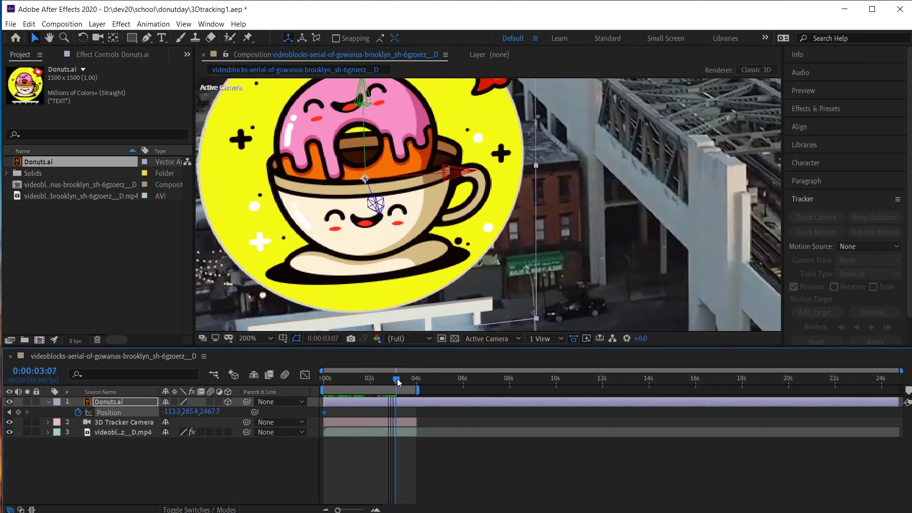
{"action": "key", "text": "h"}
{"action": "left_click_drag", "start_coordinate": [387, 287], "coordinate": [404, 184]}
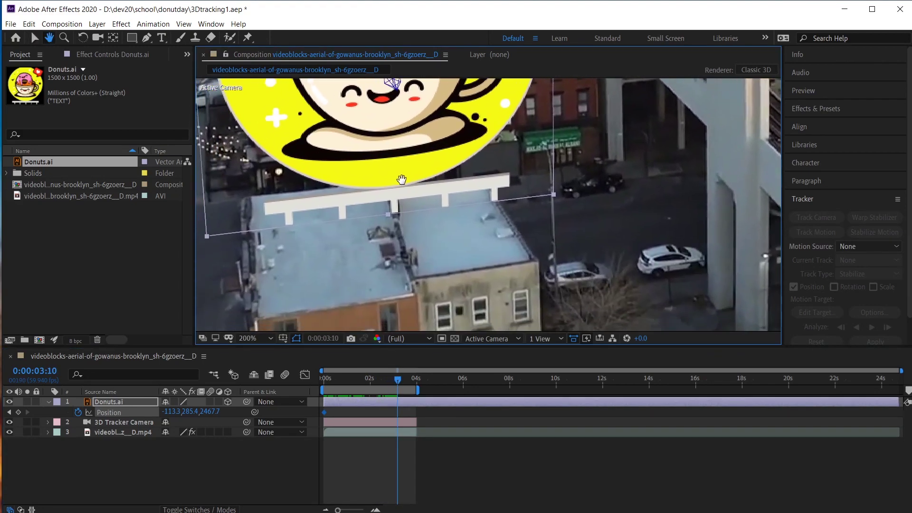
{"action": "key", "text": "v"}
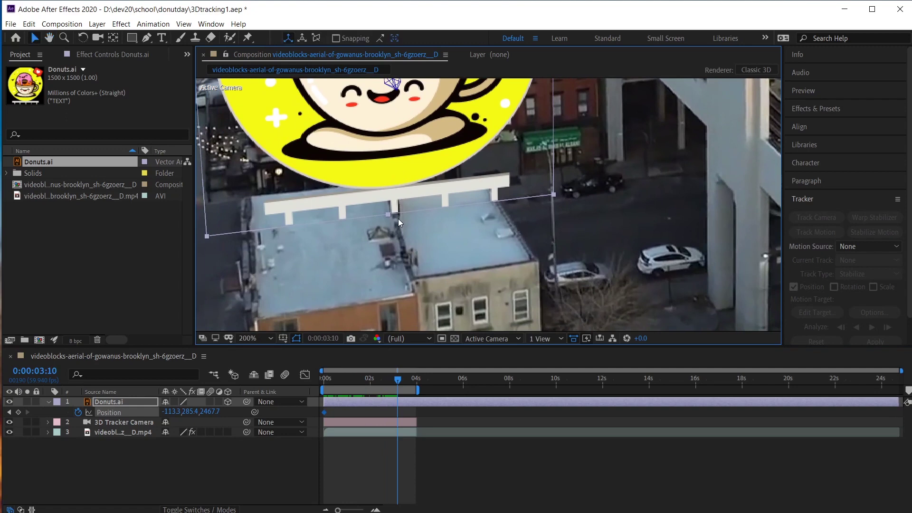
{"action": "left_click_drag", "start_coordinate": [401, 222], "coordinate": [409, 250]}
{"action": "scroll", "coordinate": [408, 250], "scroll_direction": "down", "scroll_amount": 2}
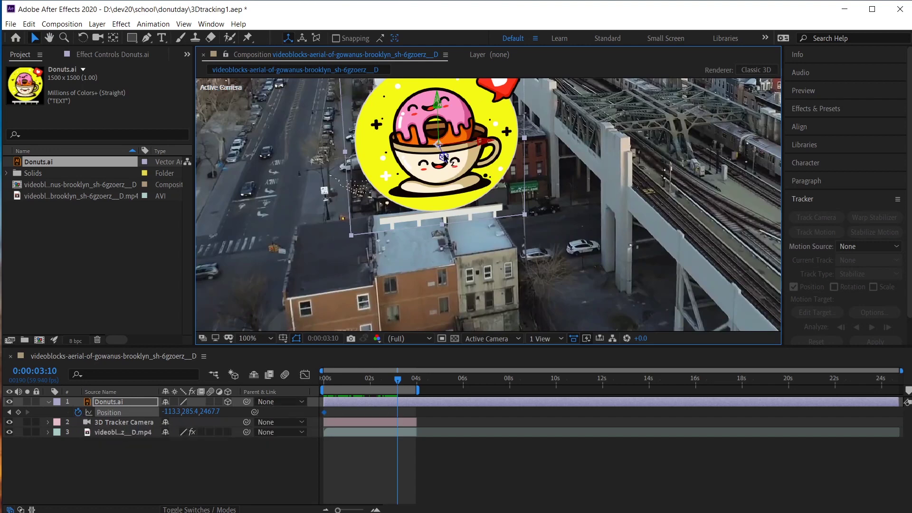
{"action": "left_click_drag", "start_coordinate": [444, 156], "coordinate": [484, 313]}
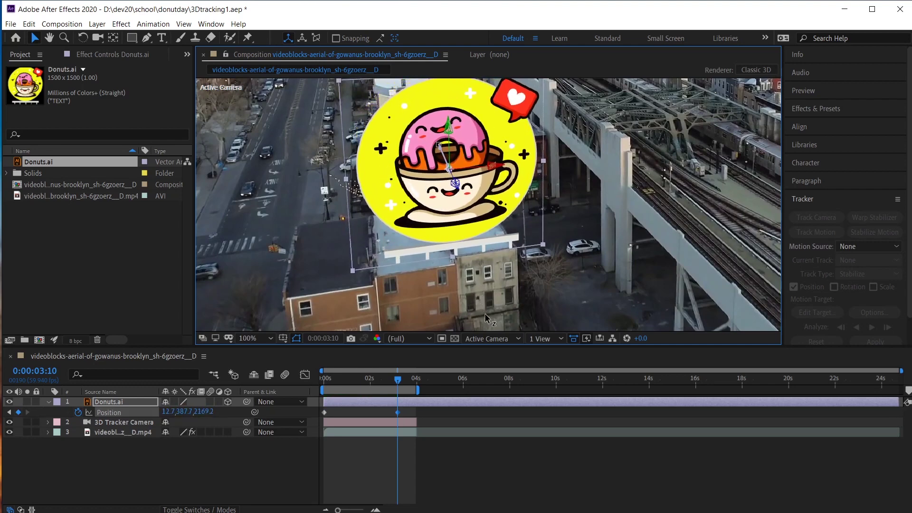
Step: Preview the keyframed donut artwork from 0:00:00:00 with the whole scene in view
{"action": "left_click_drag", "start_coordinate": [397, 380], "coordinate": [302, 383]}
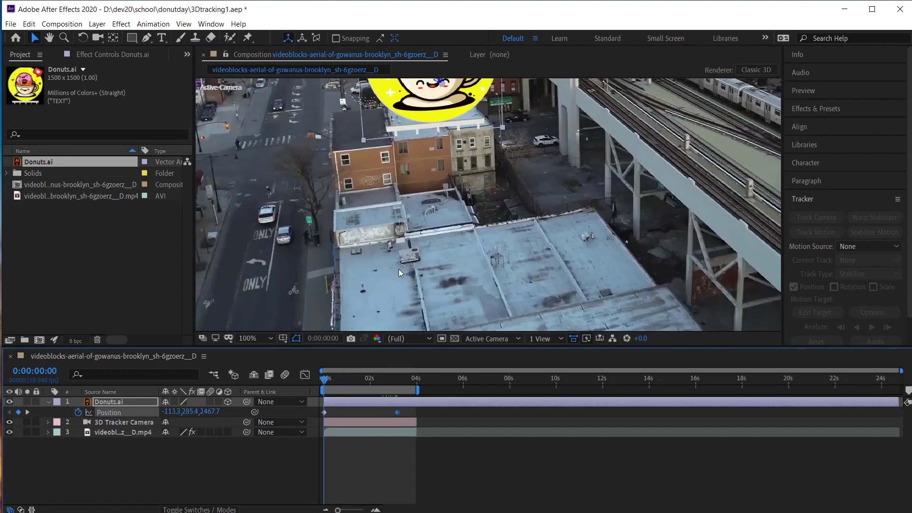
{"action": "scroll", "coordinate": [417, 209], "scroll_direction": "down", "scroll_amount": 2}
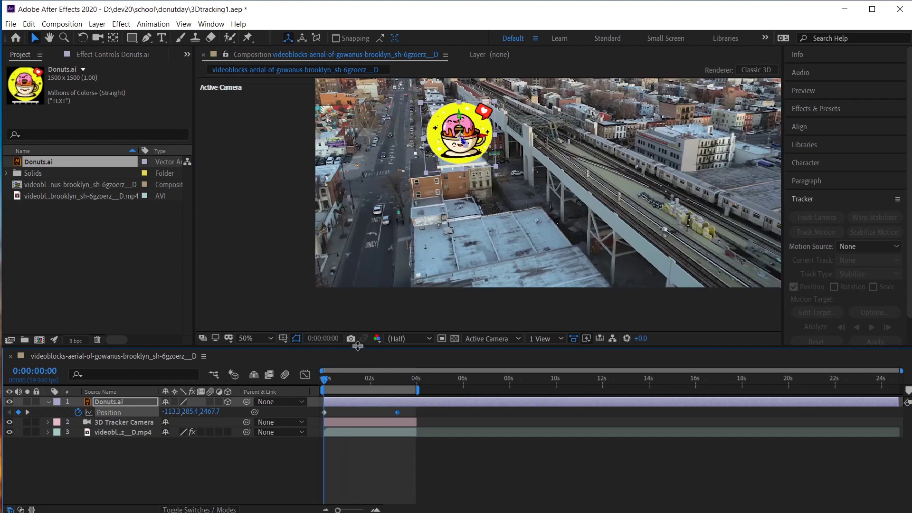
{"action": "key", "text": "space"}
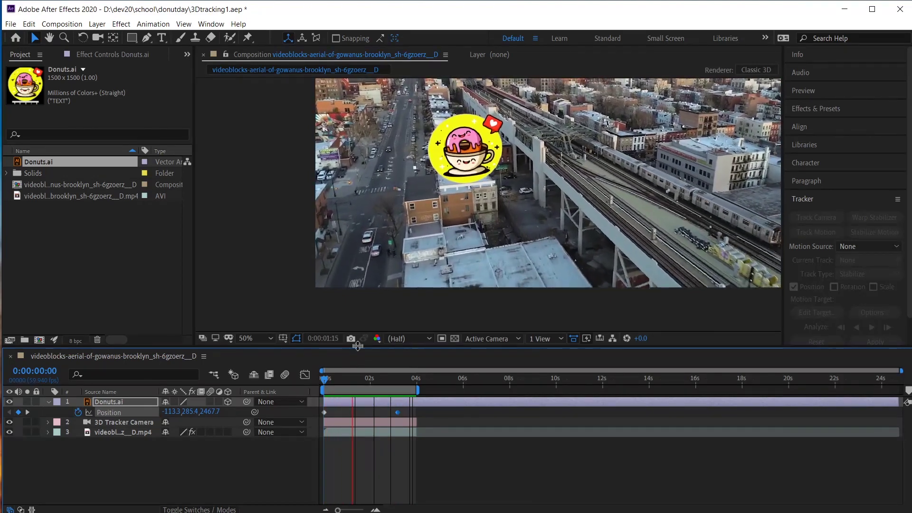
Step: Move the second Position keyframe of the Donuts.ai layer to 0:00:03:57
{"action": "left_click", "coordinate": [378, 379]}
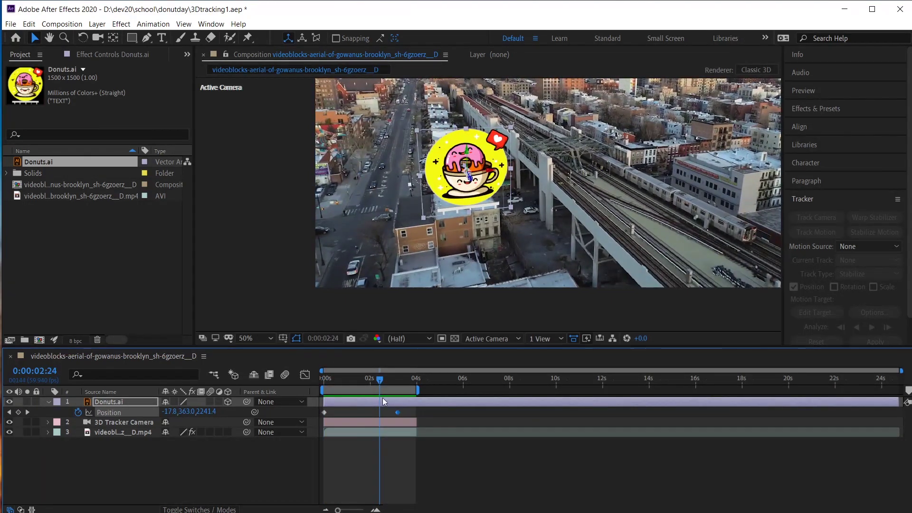
{"action": "left_click_drag", "start_coordinate": [377, 378], "coordinate": [415, 385]}
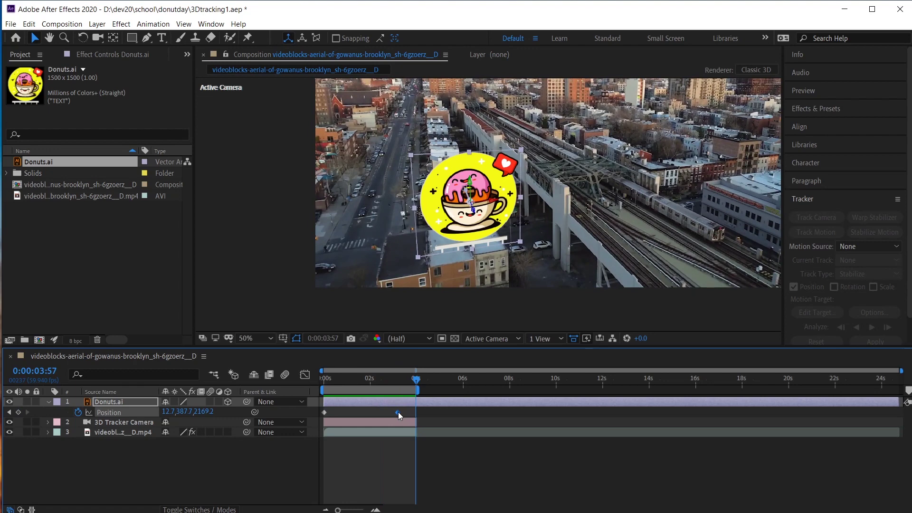
{"action": "left_click_drag", "start_coordinate": [398, 413], "coordinate": [415, 415]}
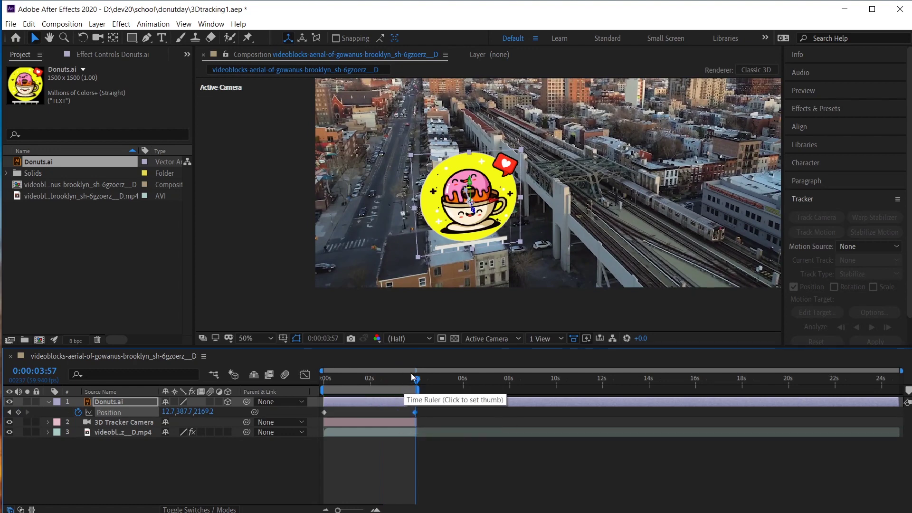
Step: At 0:00:00:00, reposition the Donuts.ai layer on the rooftop to -82.4, 282.3, 2482.2
{"action": "left_click_drag", "start_coordinate": [411, 376], "coordinate": [323, 381]}
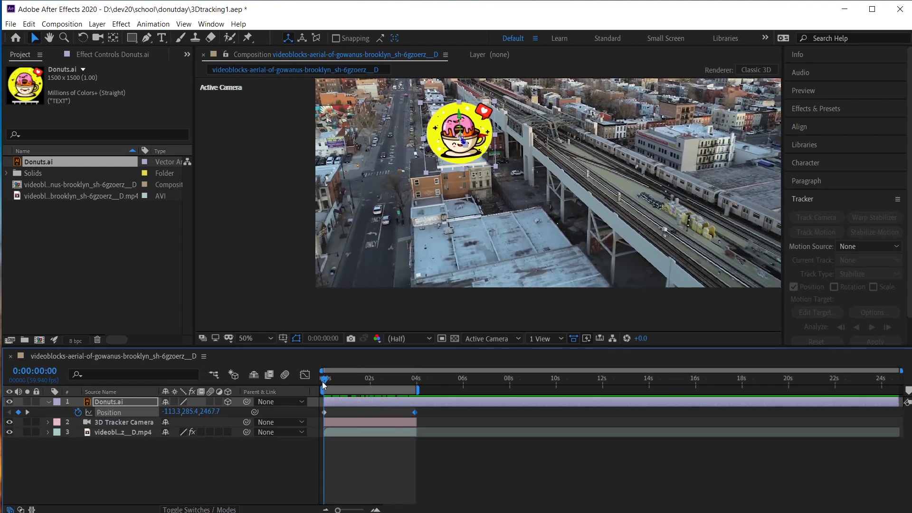
{"action": "left_click_drag", "start_coordinate": [327, 379], "coordinate": [334, 380]}
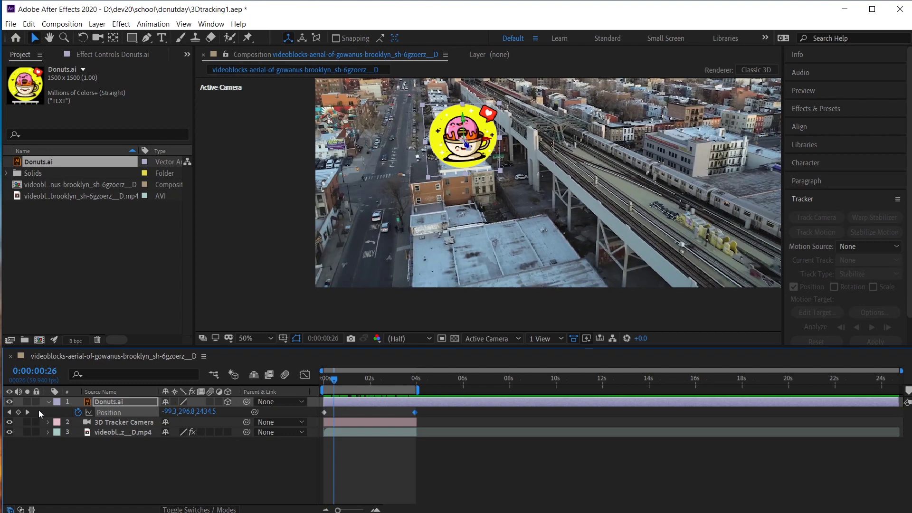
{"action": "left_click", "coordinate": [10, 412]}
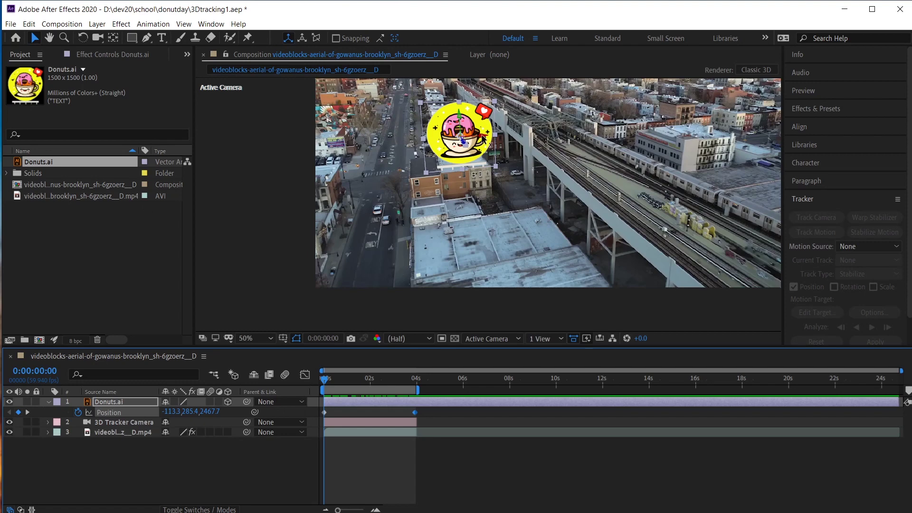
{"action": "left_click_drag", "start_coordinate": [491, 144], "coordinate": [493, 140]}
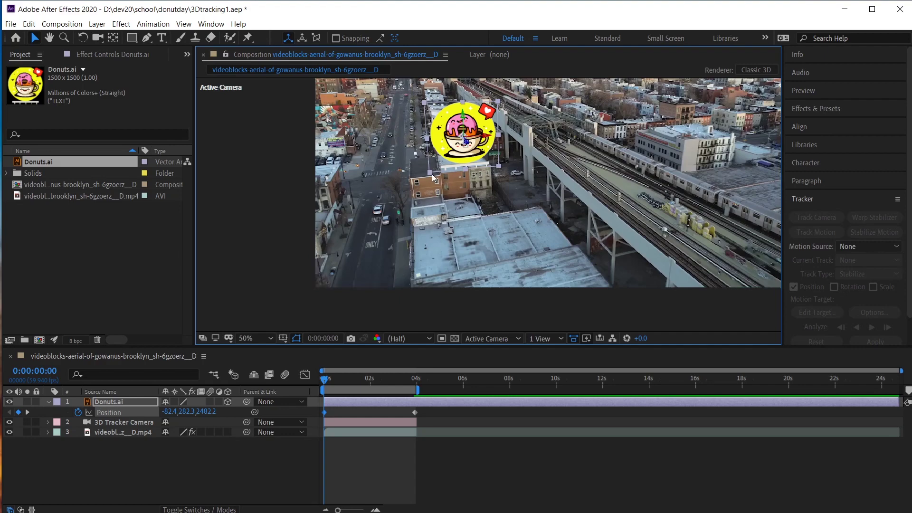
Step: At the second Position keyframe, 0:00:03:54, shift the Donuts.ai layer along the rooftop to -27.9, 391.8, 2150.0
{"action": "left_click_drag", "start_coordinate": [325, 380], "coordinate": [400, 378]}
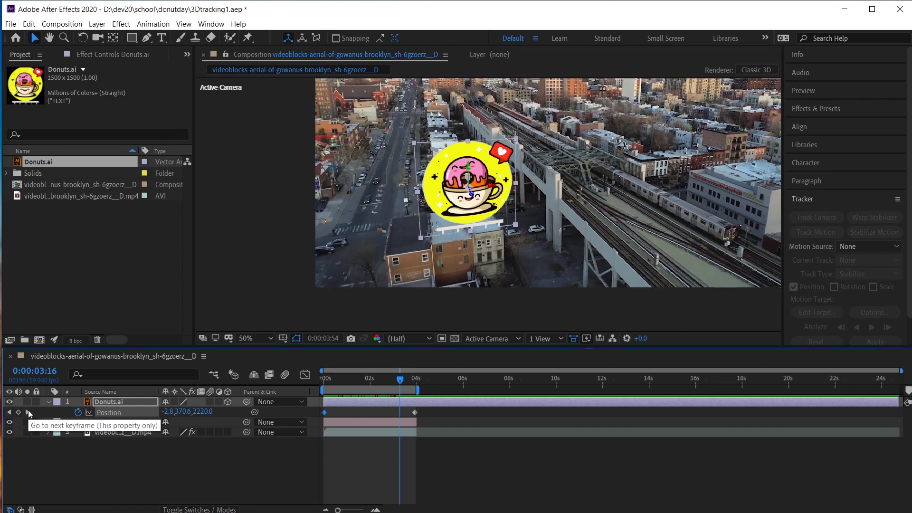
{"action": "left_click", "coordinate": [27, 413]}
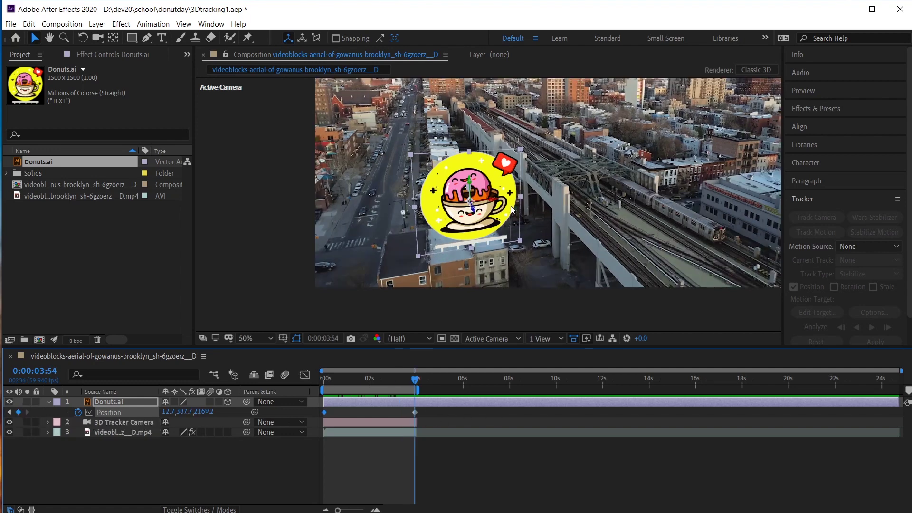
{"action": "left_click_drag", "start_coordinate": [490, 201], "coordinate": [490, 203]}
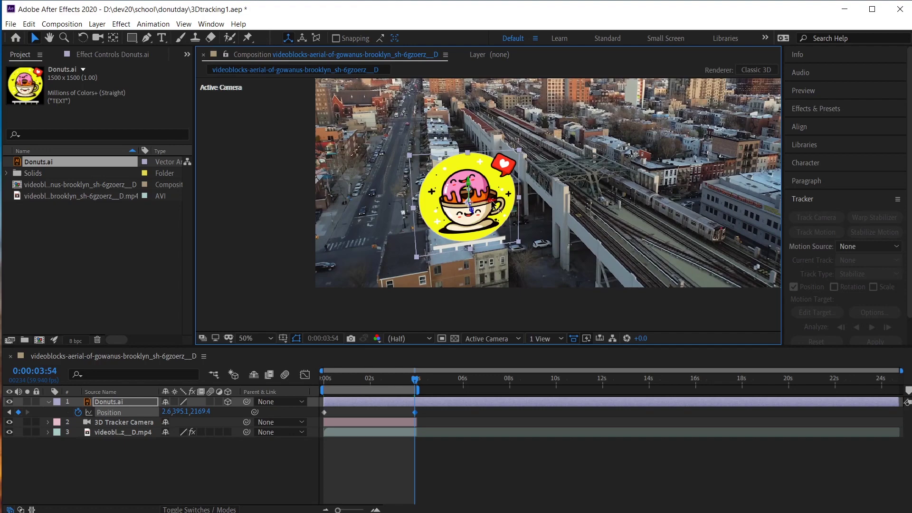
{"action": "key", "text": "ctrl+z"}
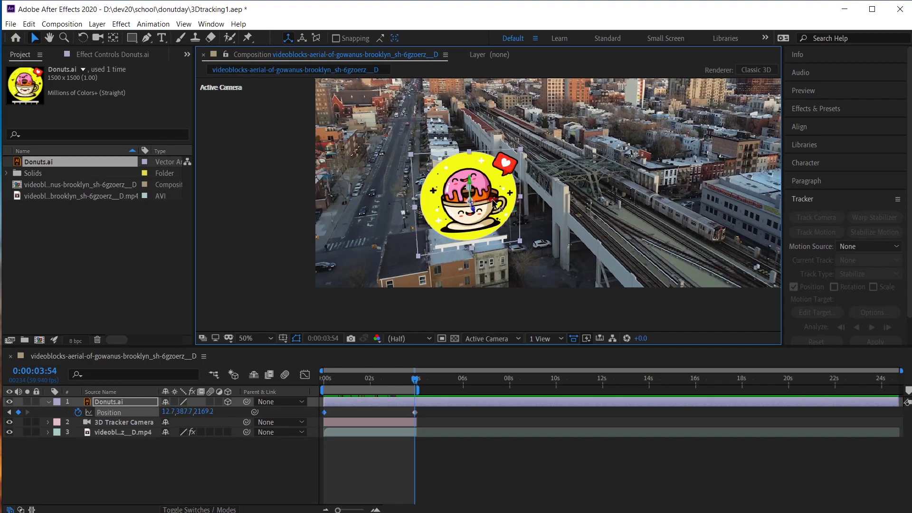
{"action": "scroll", "coordinate": [496, 204], "scroll_direction": "up", "scroll_amount": 2}
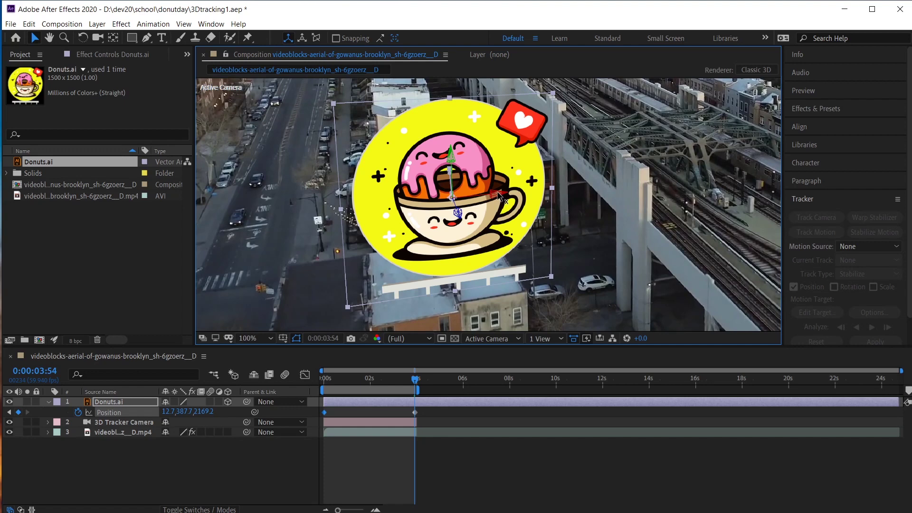
{"action": "left_click_drag", "start_coordinate": [498, 197], "coordinate": [476, 198]}
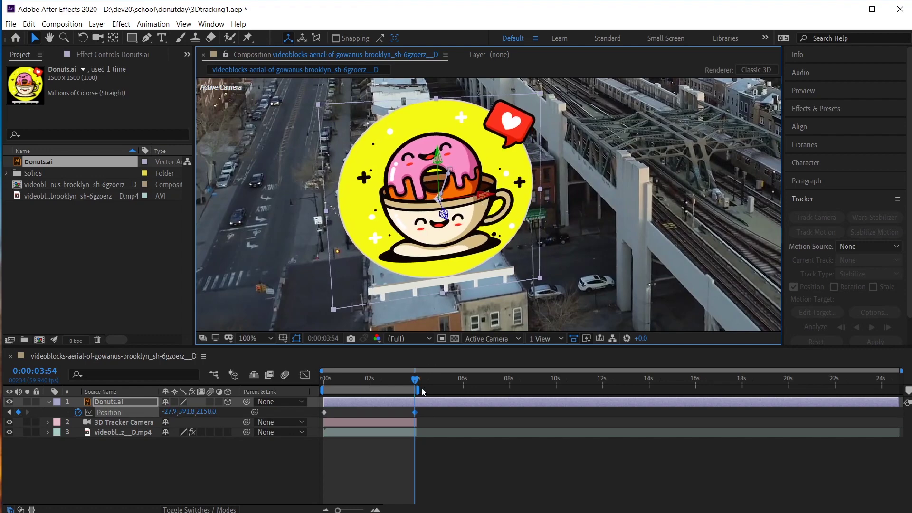
Step: Preview the adjusted donut sign from 0:00:00:00 in an enlarged composition view
{"action": "left_click_drag", "start_coordinate": [416, 380], "coordinate": [309, 378]}
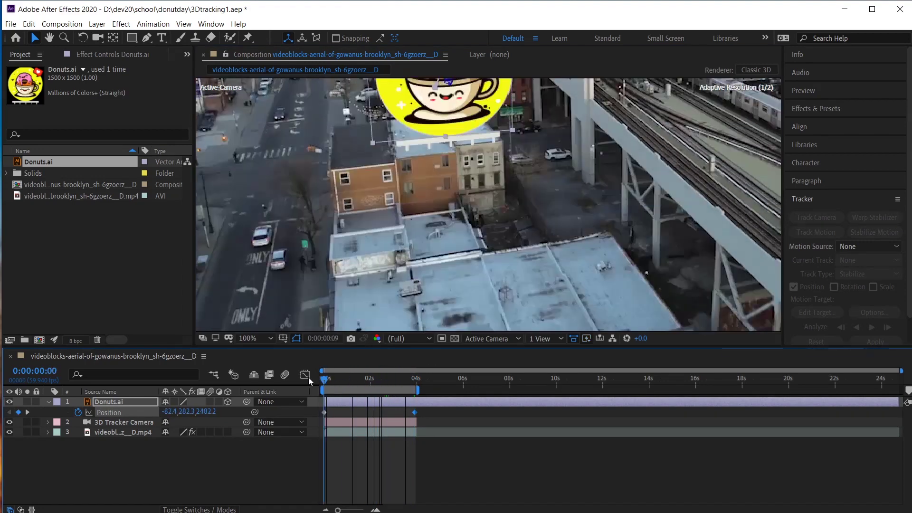
{"action": "scroll", "coordinate": [412, 251], "scroll_direction": "down", "scroll_amount": 2}
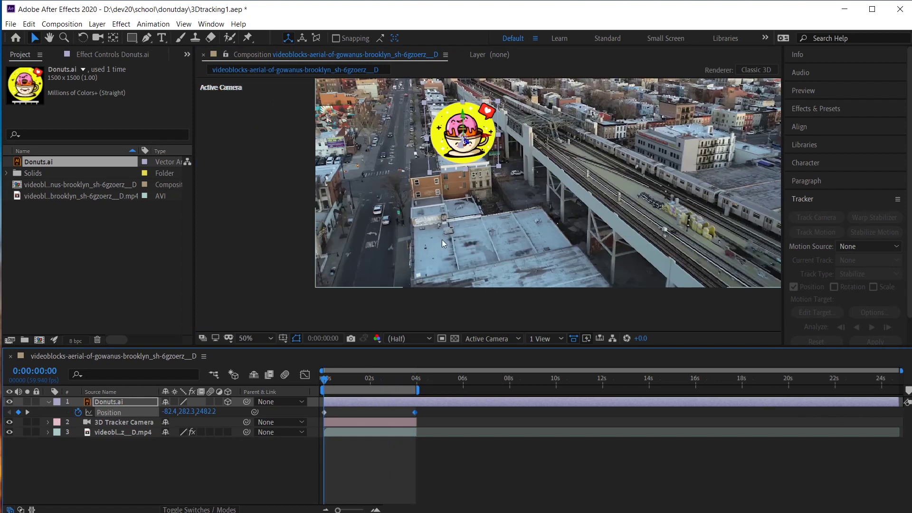
{"action": "left_click_drag", "start_coordinate": [442, 239], "coordinate": [416, 264]}
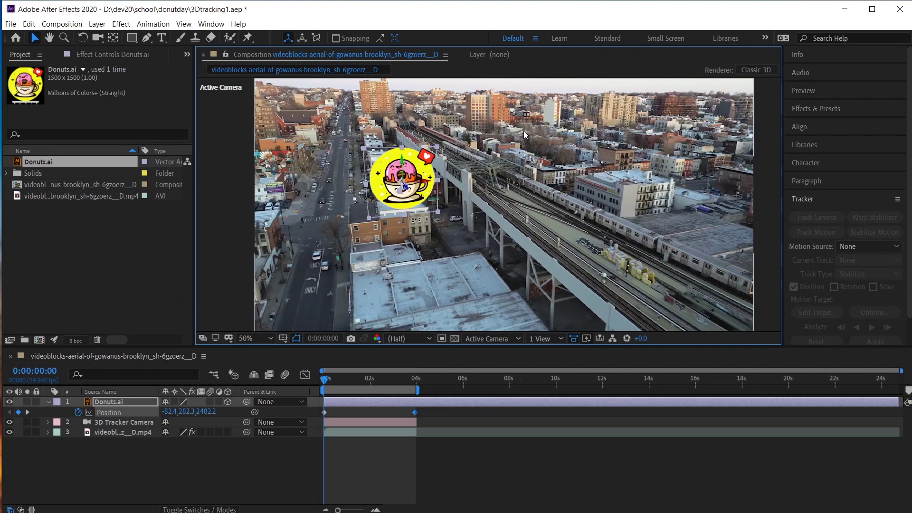
{"action": "key", "text": "grave"}
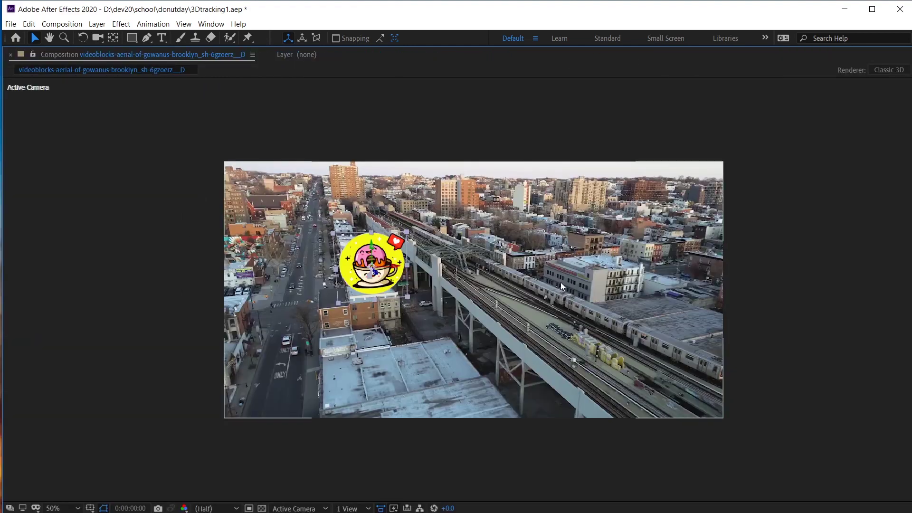
{"action": "scroll", "coordinate": [505, 323], "scroll_direction": "up", "scroll_amount": 1}
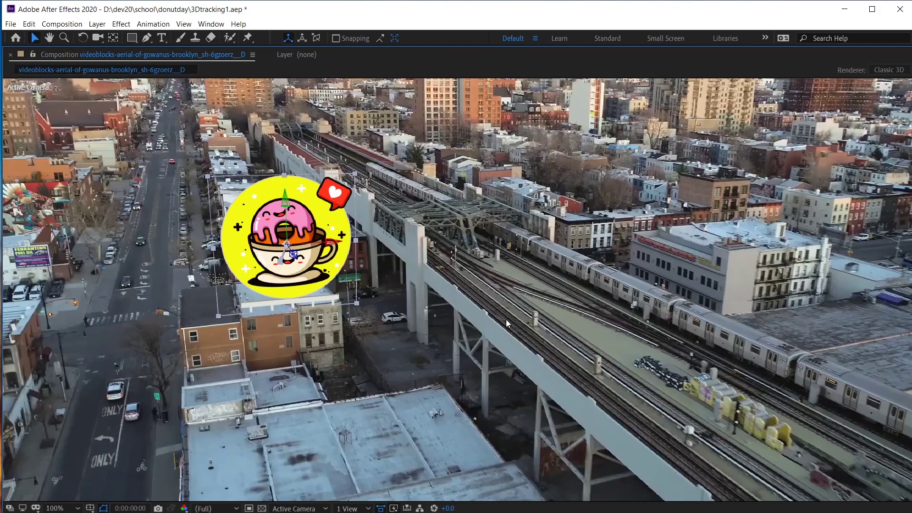
{"action": "key", "text": "space"}
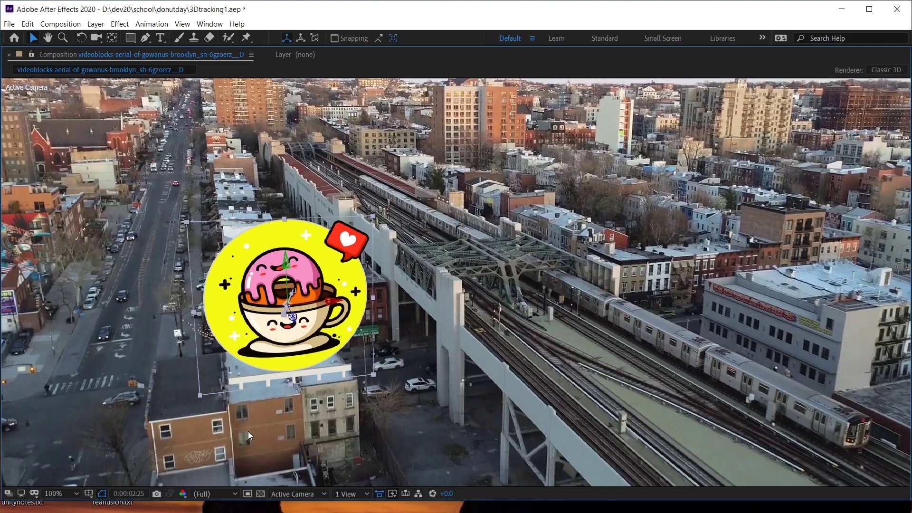
{"action": "key", "text": "grave"}
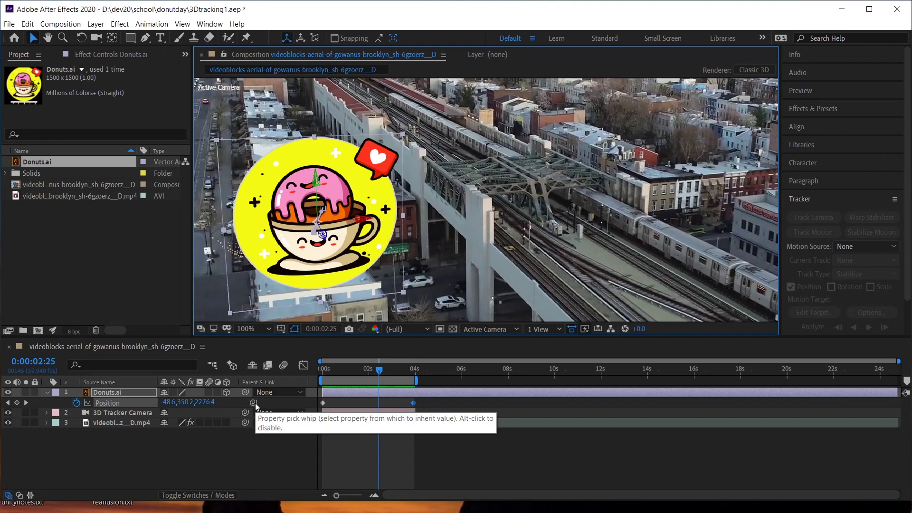
Step: Display the footage layer's 3D Camera Tracker points and examine those around the sign's building
{"action": "left_click", "coordinate": [358, 421]}
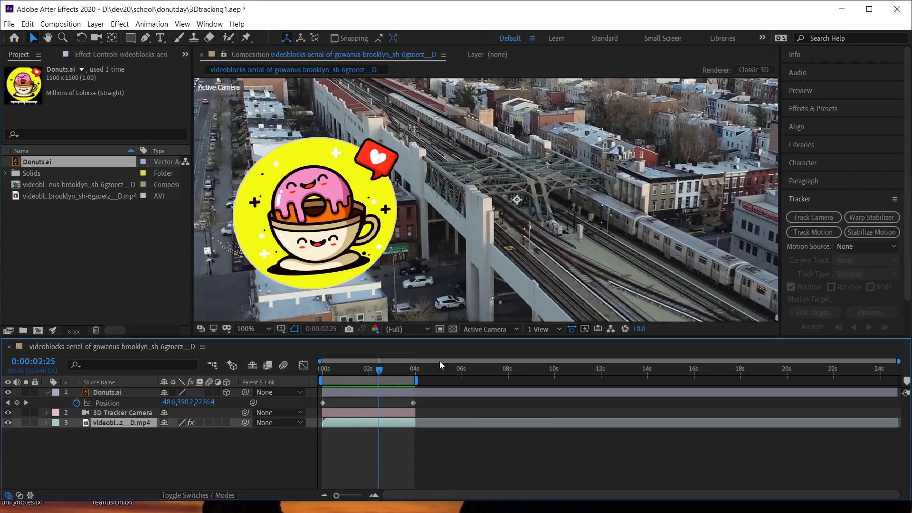
{"action": "scroll", "coordinate": [466, 248], "scroll_direction": "down", "scroll_amount": 4}
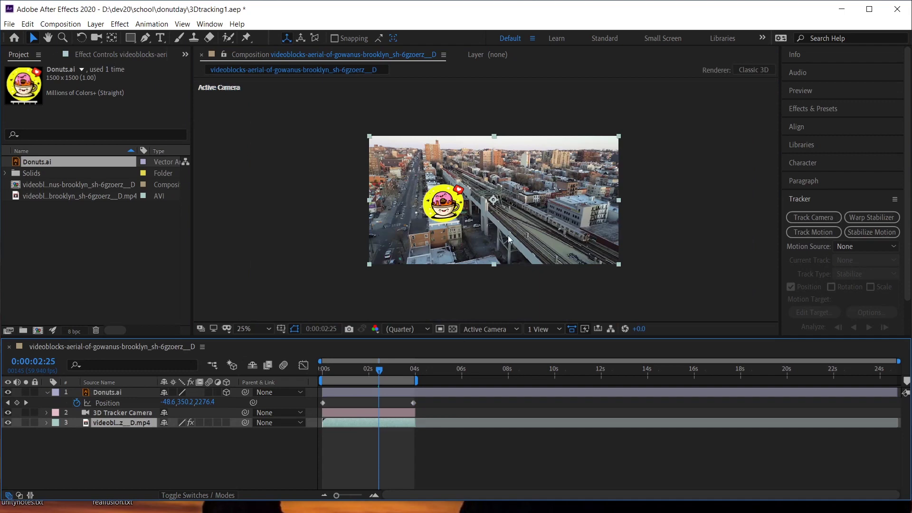
{"action": "scroll", "coordinate": [484, 229], "scroll_direction": "up", "scroll_amount": 2}
{"action": "left_click", "coordinate": [47, 54]}
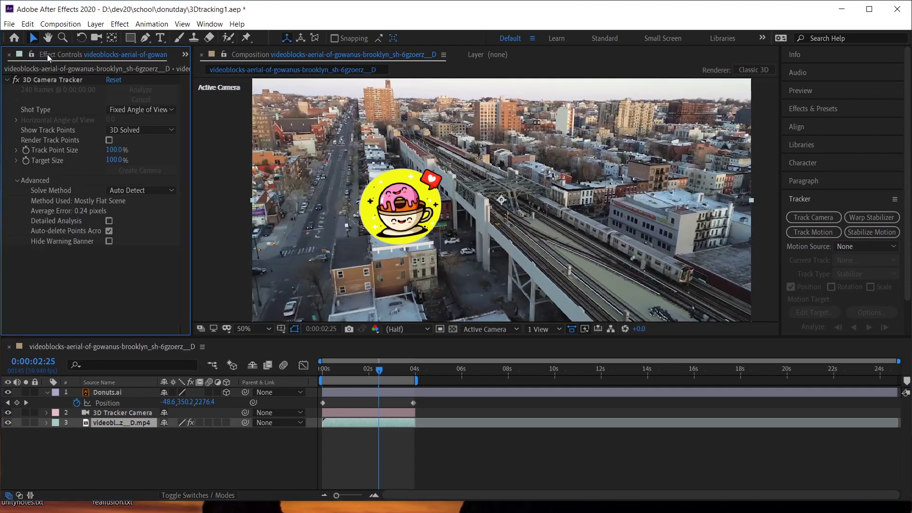
{"action": "left_click", "coordinate": [58, 79]}
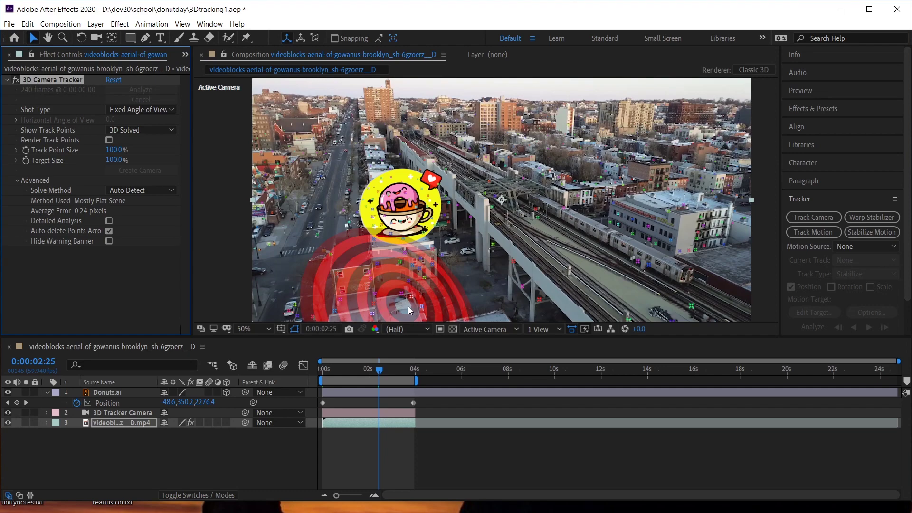
{"action": "key", "text": "grave"}
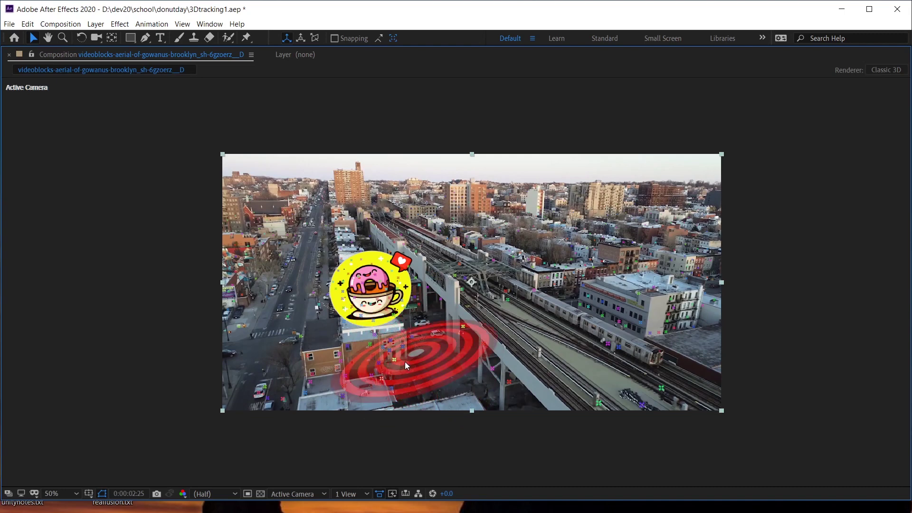
{"action": "key", "text": "grave"}
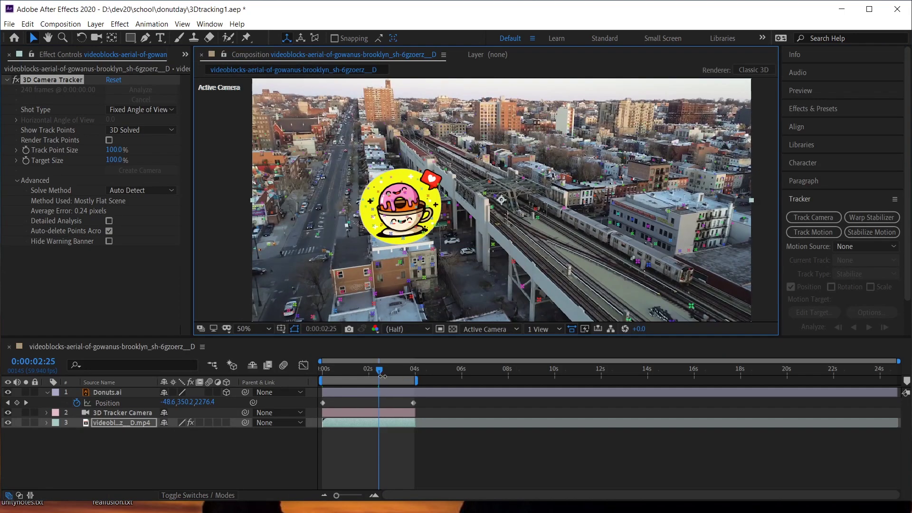
Step: Scrub the footage between 0:00:00:00 and 0:00:02:25 to examine how the track points follow the building
{"action": "left_click_drag", "start_coordinate": [381, 370], "coordinate": [355, 369]}
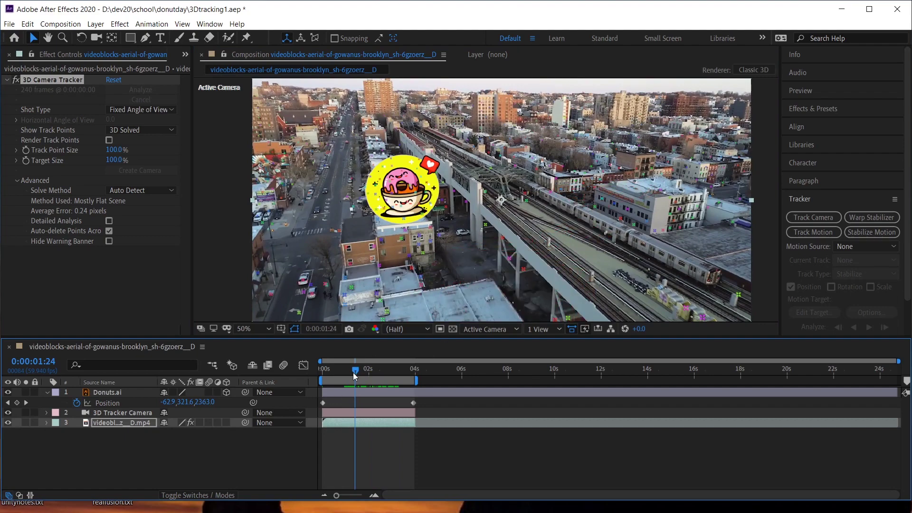
{"action": "left_click_drag", "start_coordinate": [355, 370], "coordinate": [331, 370]}
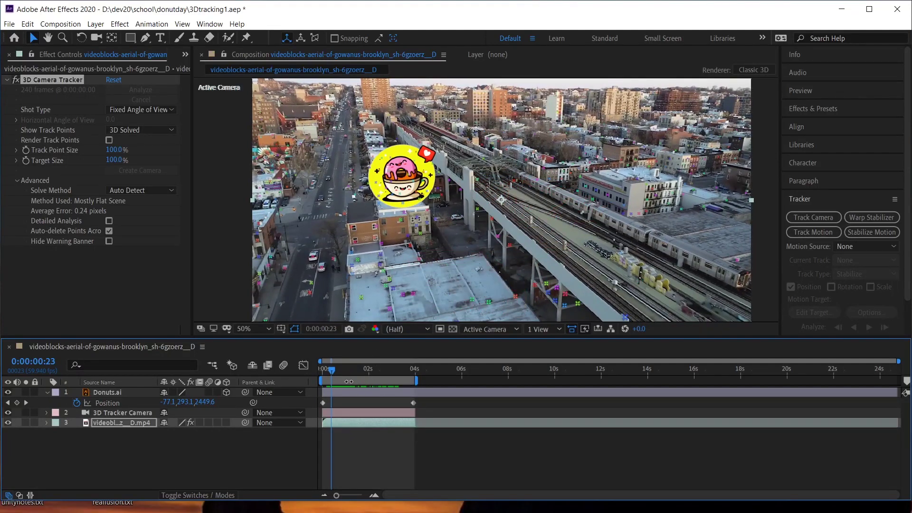
{"action": "left_click_drag", "start_coordinate": [331, 372], "coordinate": [342, 370]}
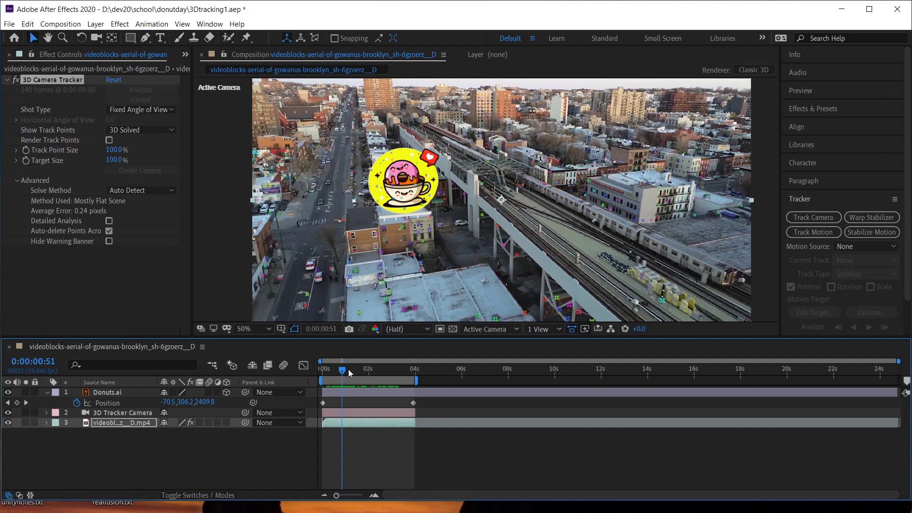
{"action": "left_click_drag", "start_coordinate": [348, 369], "coordinate": [318, 369]}
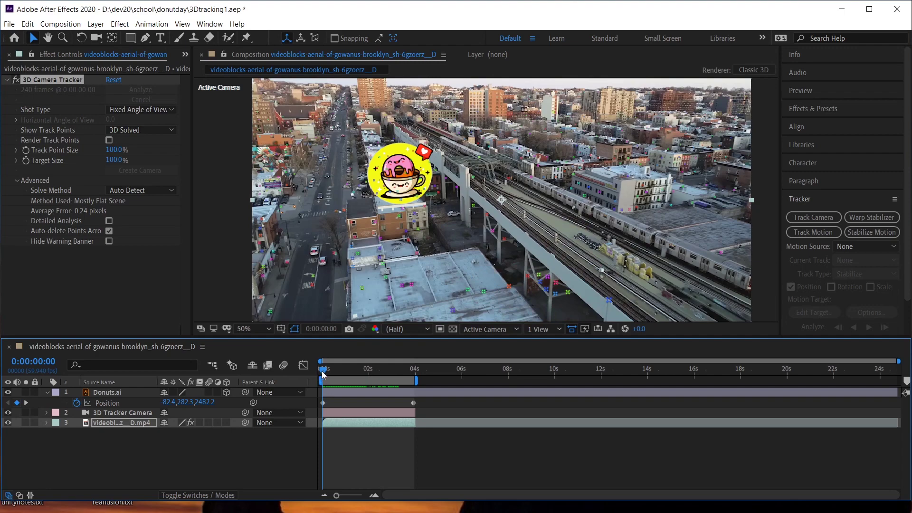
{"action": "left_click_drag", "start_coordinate": [323, 374], "coordinate": [379, 390]}
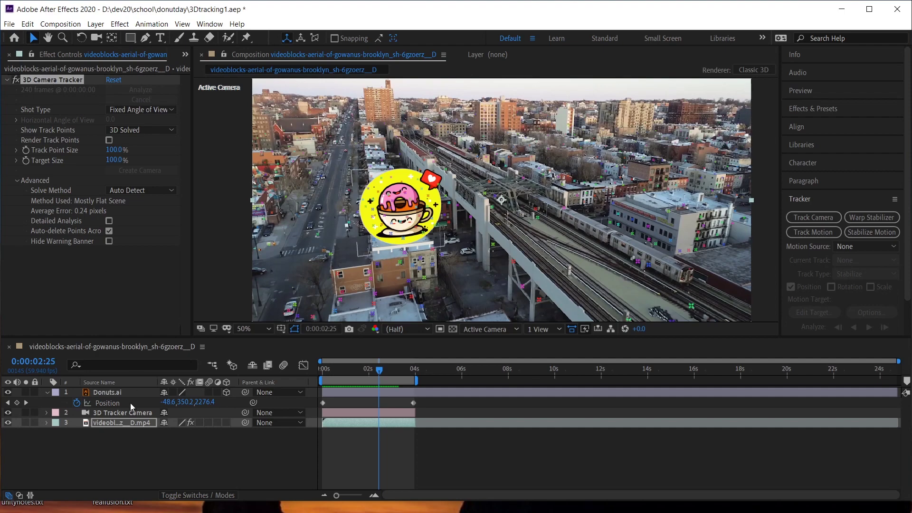
Step: Add an intermediate Position keyframe to the Donuts.ai layer at 0:00:02:07 by nudging the artwork on the roof, and check the following frames
{"action": "left_click", "coordinate": [104, 393]}
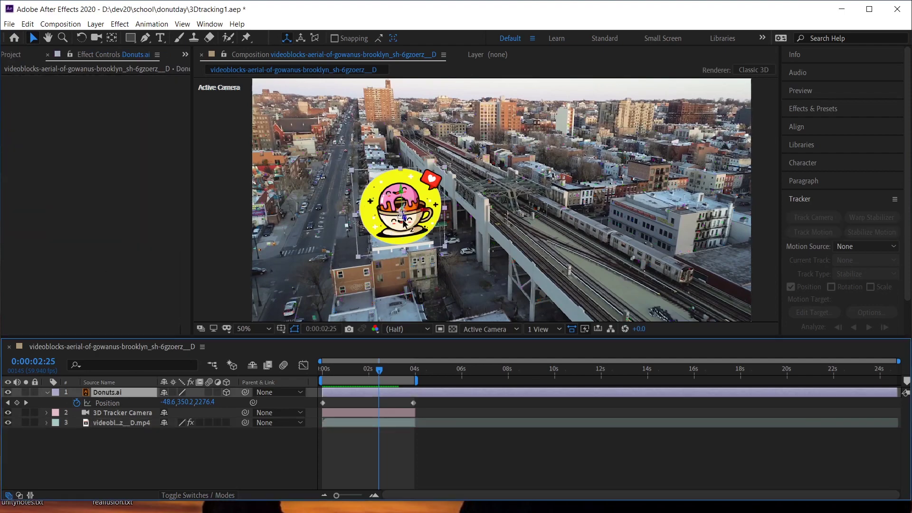
{"action": "key", "text": "period"}
{"action": "key", "text": "h"}
{"action": "left_click_drag", "start_coordinate": [349, 313], "coordinate": [490, 274]}
{"action": "key", "text": "v"}
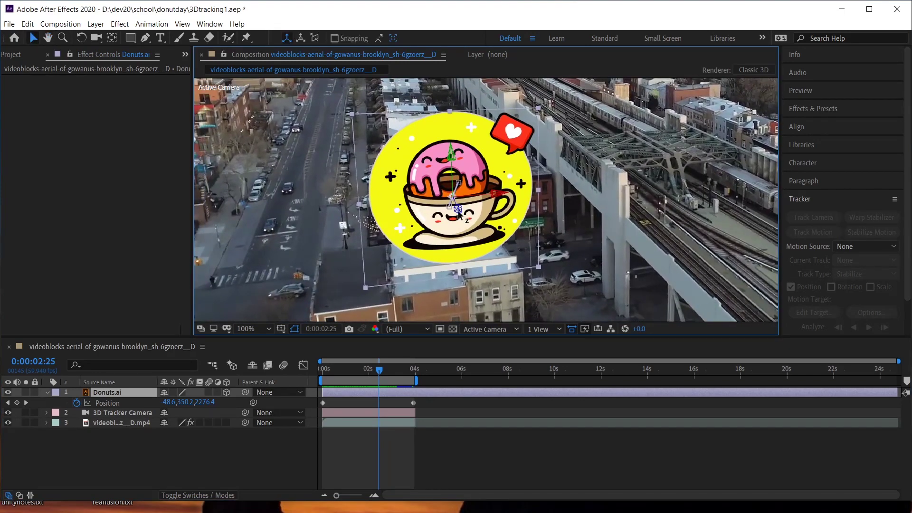
{"action": "left_click_drag", "start_coordinate": [379, 370], "coordinate": [365, 385]}
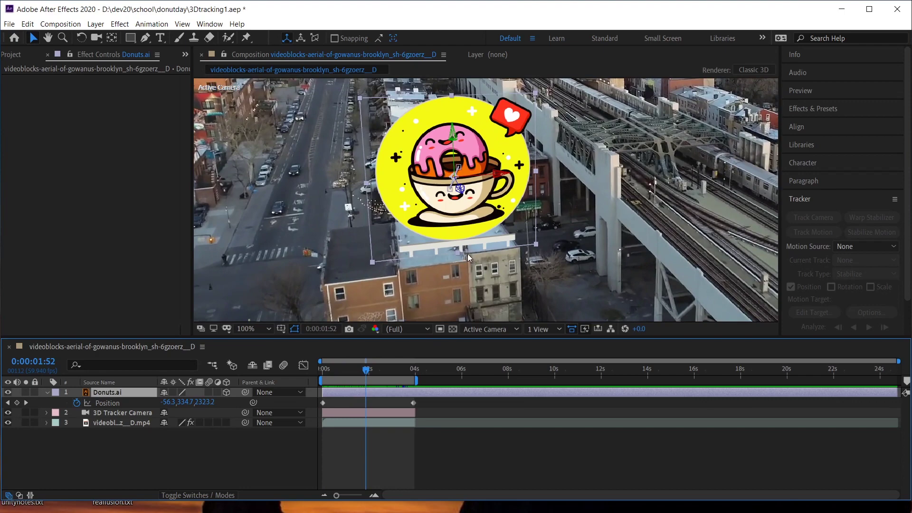
{"action": "mouse_move", "coordinate": [369, 374]}
{"action": "left_mouse_down"}
{"action": "mouse_move", "coordinate": [348, 372]}
{"action": "mouse_move", "coordinate": [372, 372]}
{"action": "left_mouse_up"}
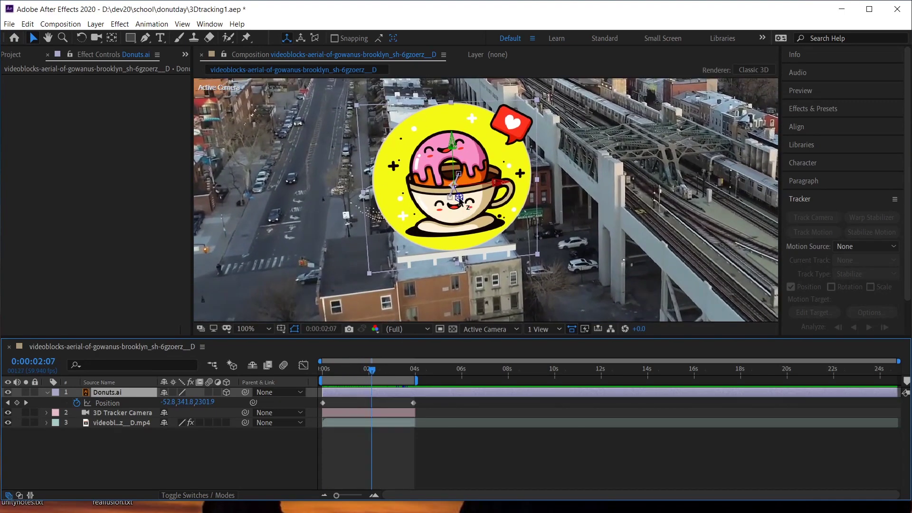
{"action": "left_click_drag", "start_coordinate": [460, 200], "coordinate": [465, 207]}
{"action": "left_click_drag", "start_coordinate": [373, 370], "coordinate": [380, 406]}
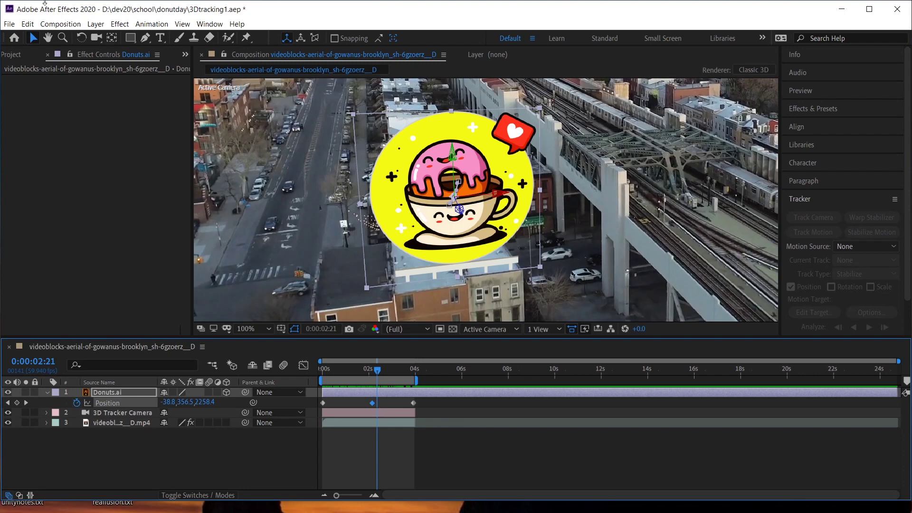
Step: Review the advanced 3D Camera Tracker settings of the footage layer
{"action": "left_click", "coordinate": [332, 424]}
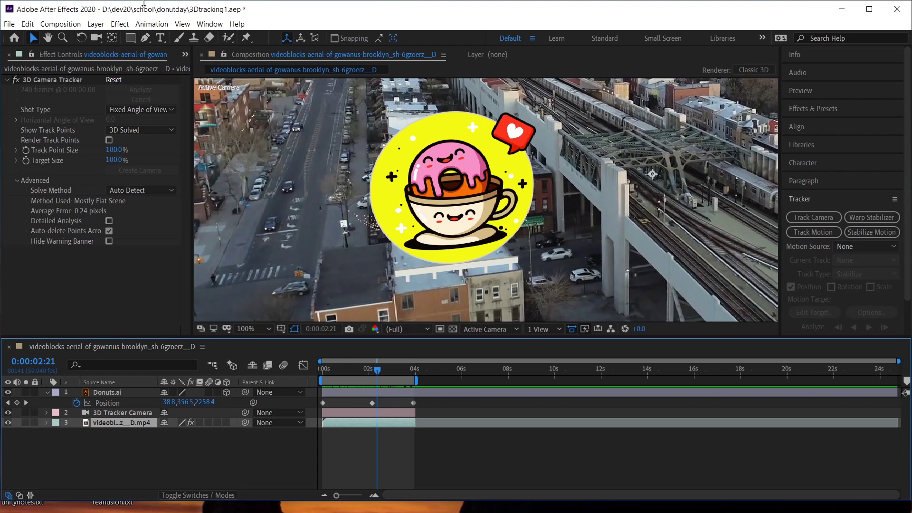
{"action": "left_click", "coordinate": [18, 181]}
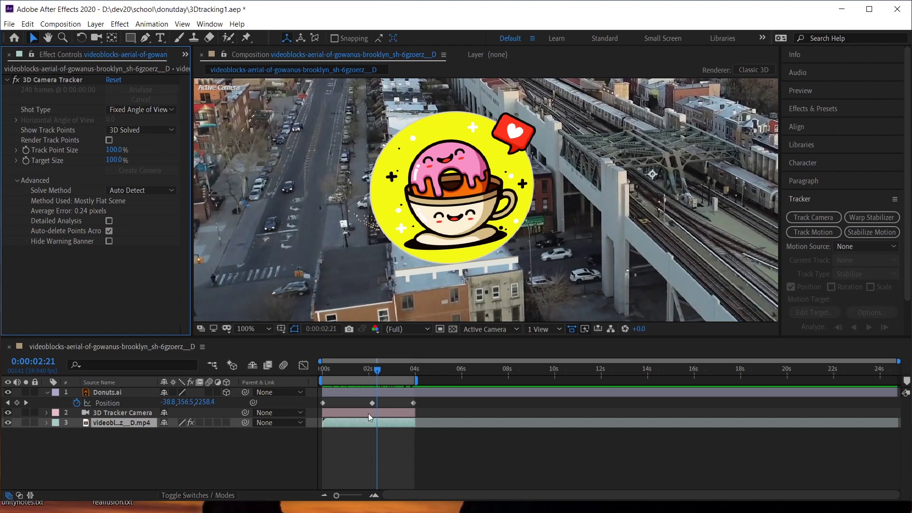
Step: Create a solid at 0:00:00:00 from the footage's 3D Camera Tracker points beside the elevated railway
{"action": "left_click", "coordinate": [352, 421]}
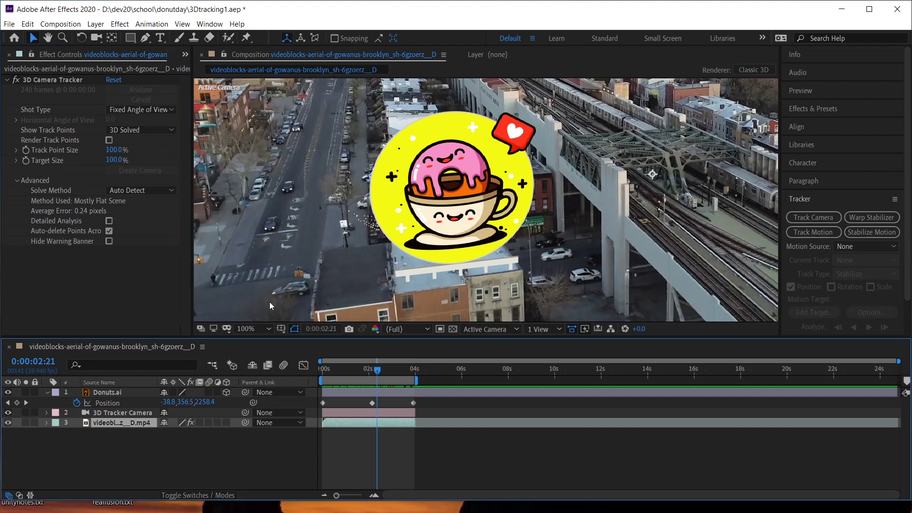
{"action": "left_click", "coordinate": [60, 80]}
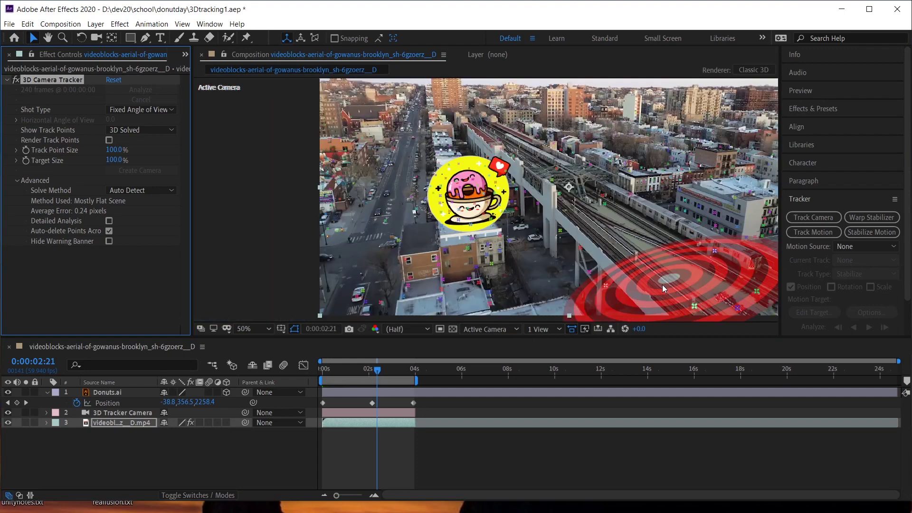
{"action": "scroll", "coordinate": [662, 284], "scroll_direction": "down", "scroll_amount": 4}
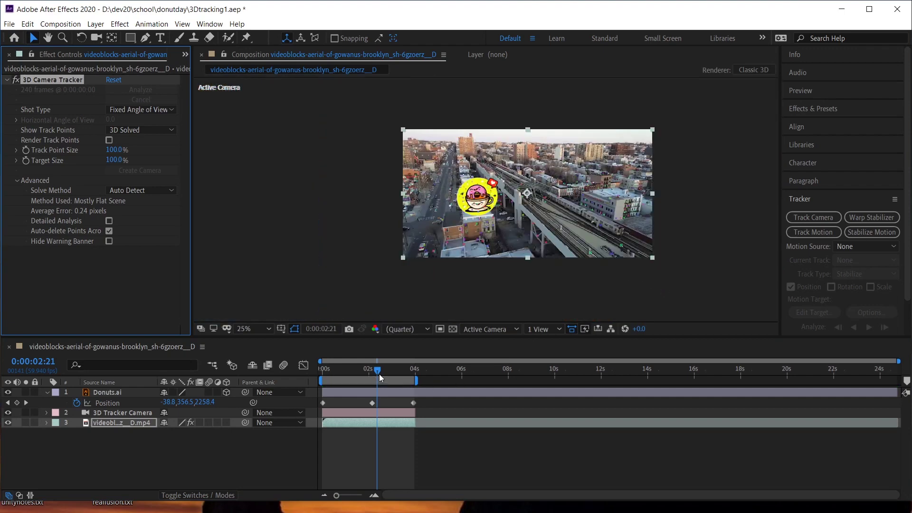
{"action": "left_click_drag", "start_coordinate": [377, 375], "coordinate": [323, 376]}
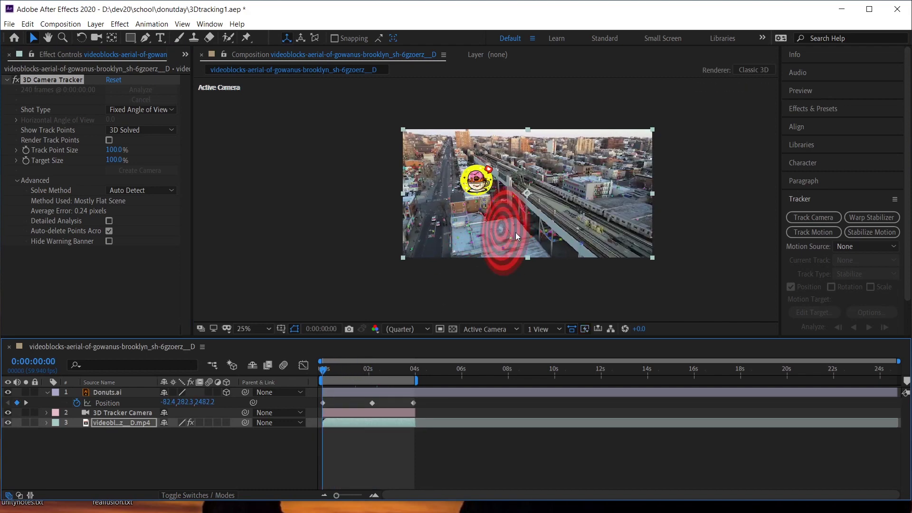
{"action": "scroll", "coordinate": [551, 240], "scroll_direction": "up", "scroll_amount": 2}
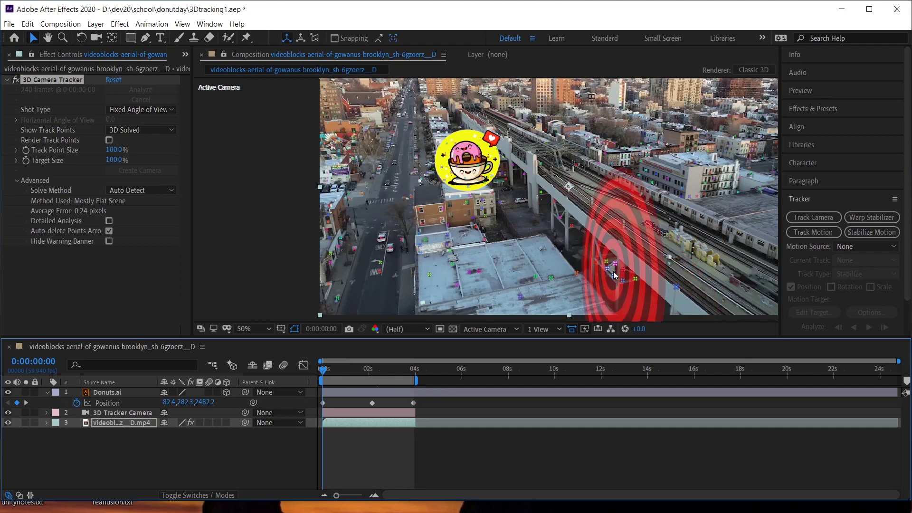
{"action": "right_click", "coordinate": [613, 272]}
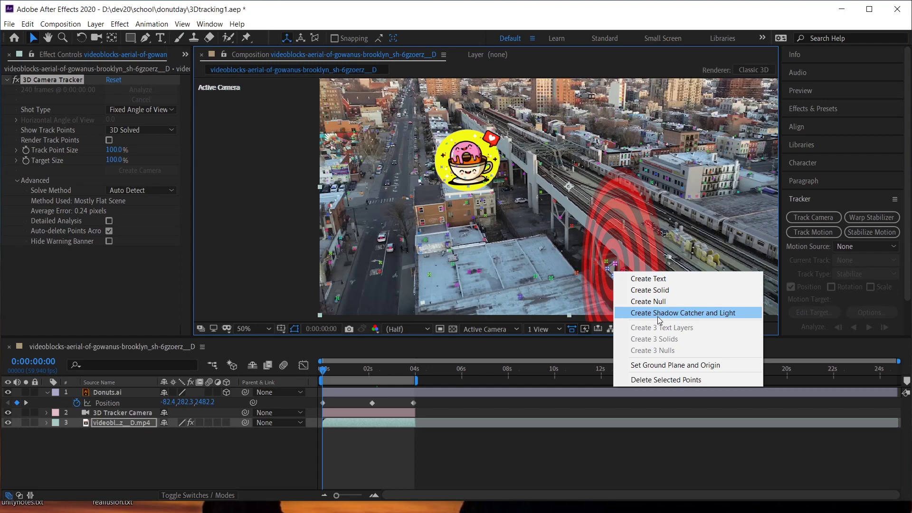
{"action": "left_click", "coordinate": [660, 291]}
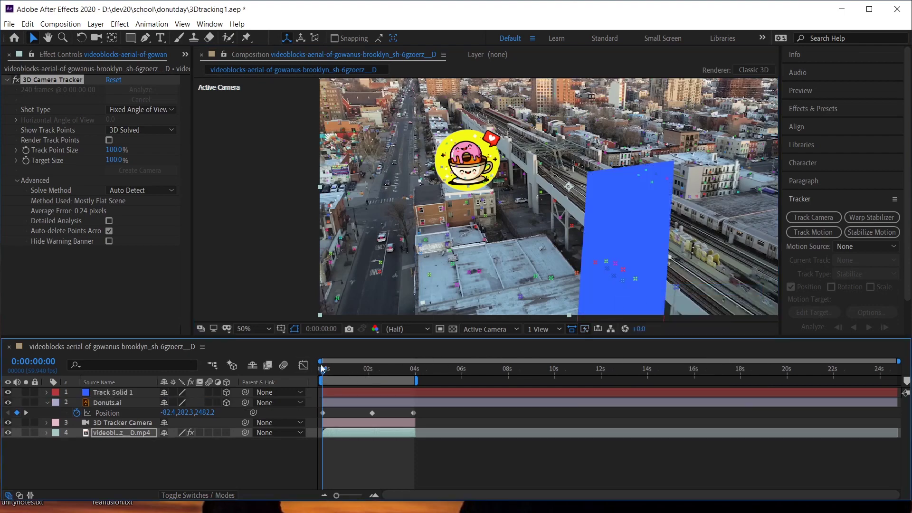
Step: Preview how the tracked solid follows the camera move, and return to the first frame
{"action": "key", "text": "space"}
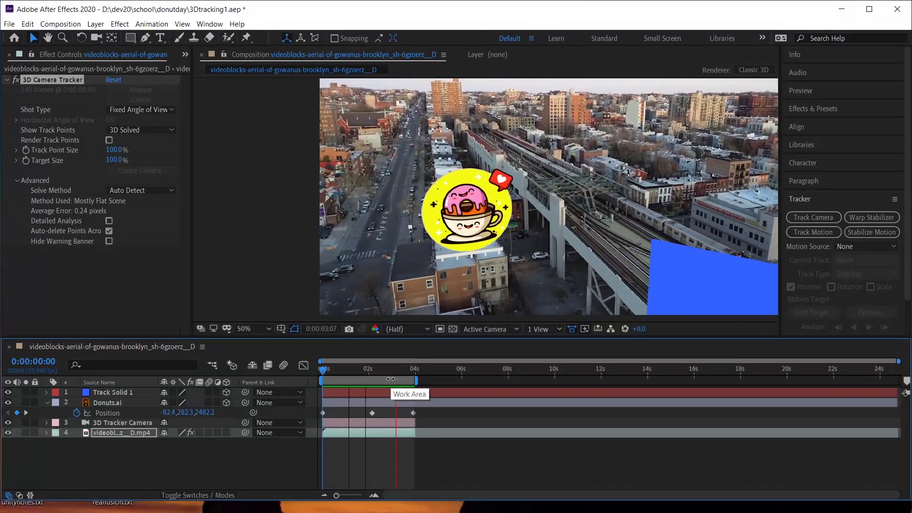
{"action": "key", "text": "space"}
{"action": "left_click_drag", "start_coordinate": [407, 373], "coordinate": [297, 366]}
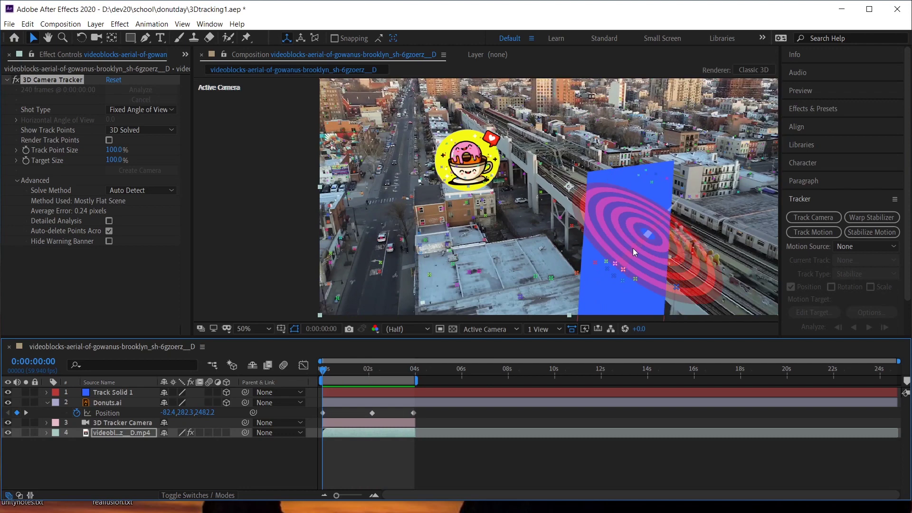
Step: Replace the track solid's source with the Donuts.ai artwork from the project and play back the composition
{"action": "left_click", "coordinate": [17, 72]}
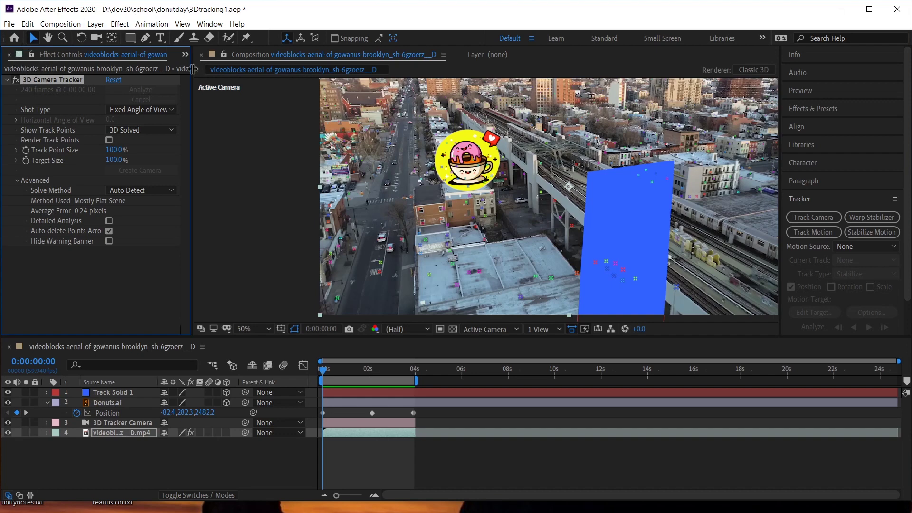
{"action": "left_click", "coordinate": [185, 55]}
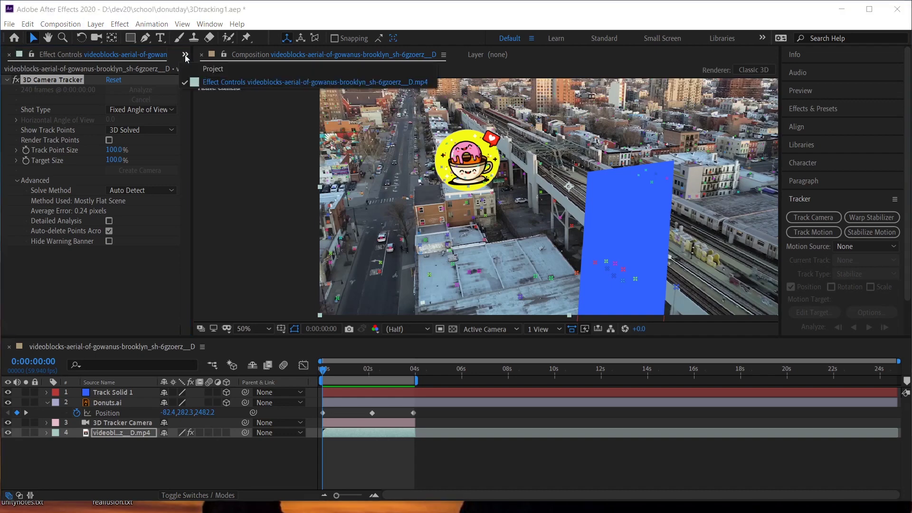
{"action": "left_click", "coordinate": [207, 67]}
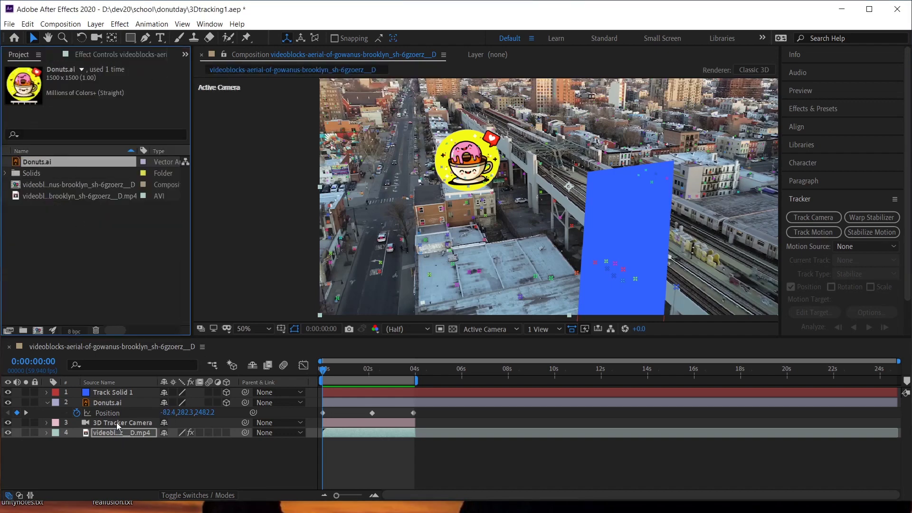
{"action": "left_click", "coordinate": [105, 392]}
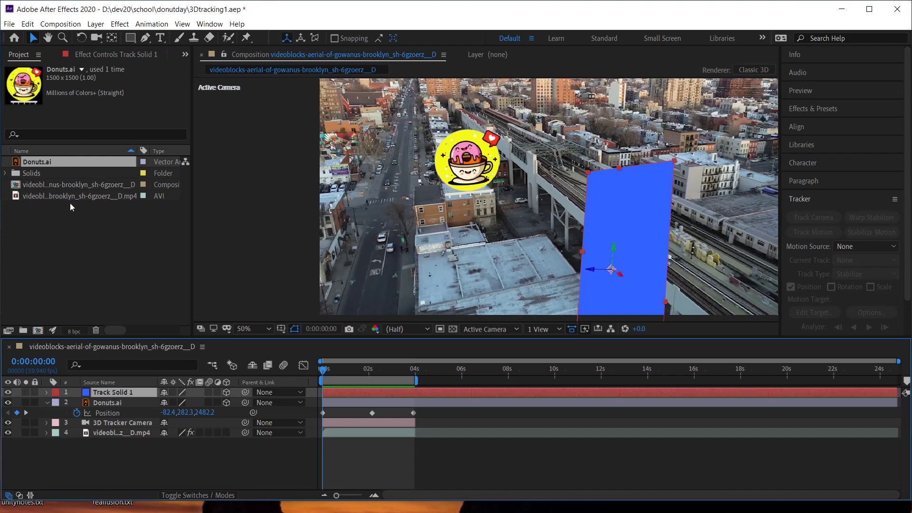
{"action": "left_click", "coordinate": [31, 159]}
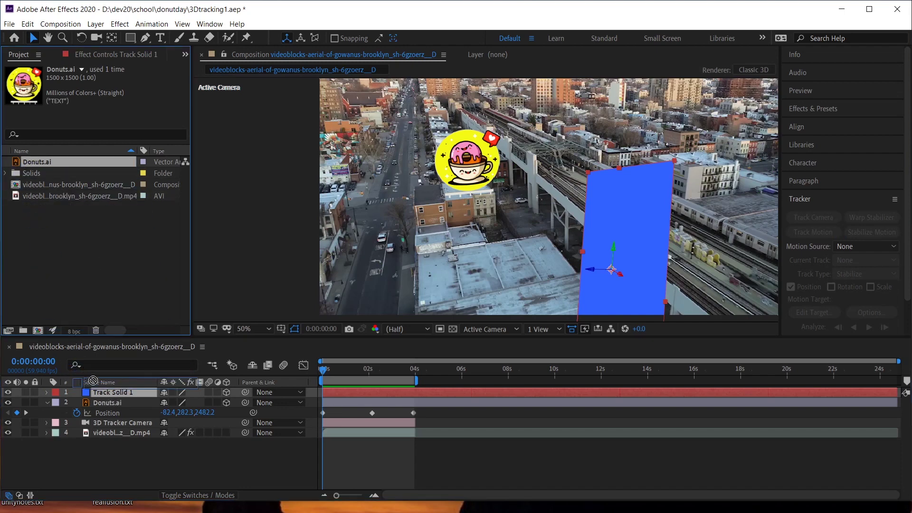
{"action": "mouse_move", "coordinate": [100, 393]}
{"action": "left_mouse_down"}
{"action": "mouse_move", "coordinate": [119, 392]}
{"action": "mouse_move", "coordinate": [102, 392]}
{"action": "left_mouse_up"}
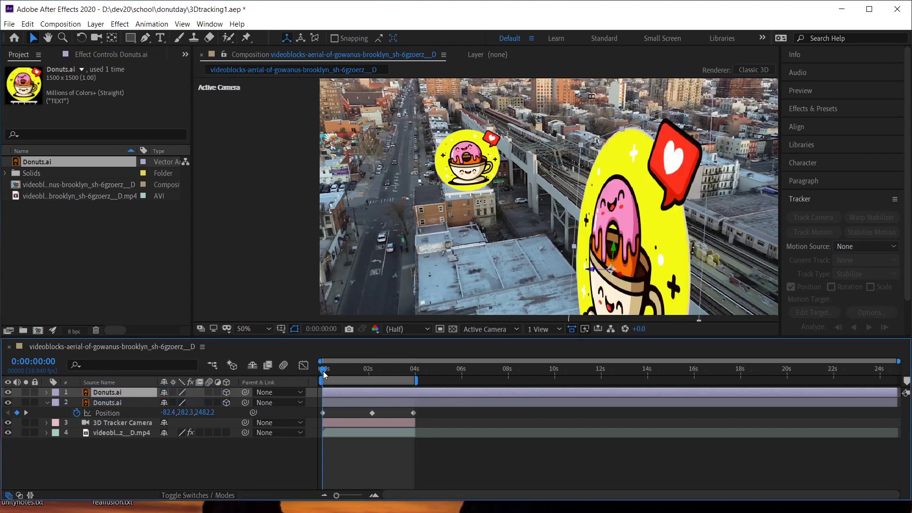
{"action": "key", "text": "space"}
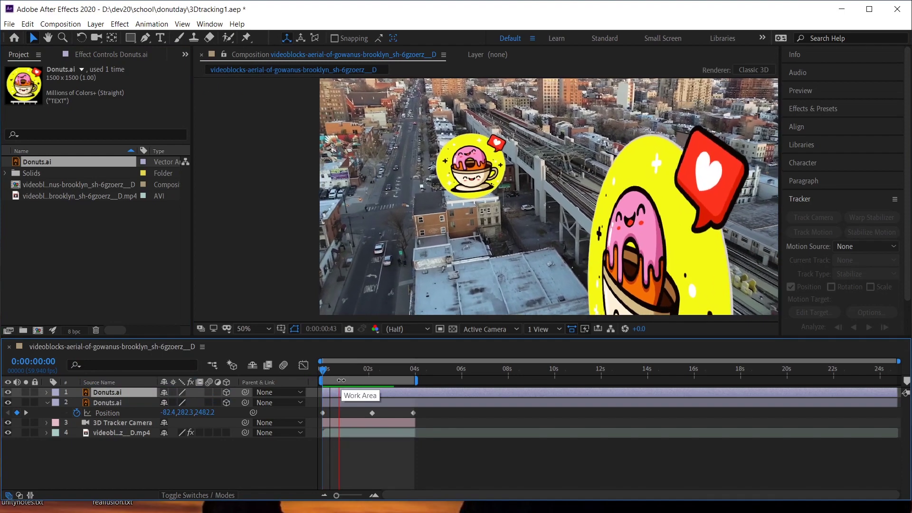